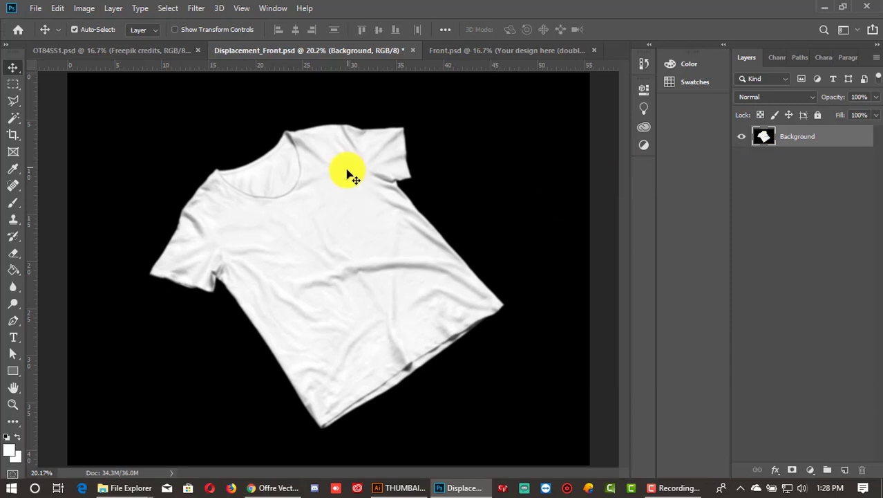
- Draw a dark navy rectangle about 829 × 635 px on the T-shirt's chest with the Rectangle tool
{"action": "left_click", "coordinate": [19, 370]}
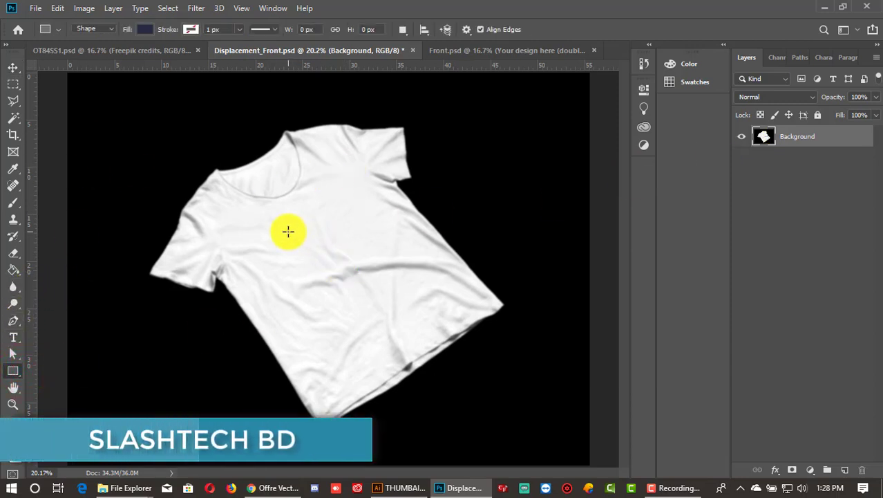
{"action": "mouse_move", "coordinate": [282, 231]}
{"action": "left_mouse_down"}
{"action": "mouse_move", "coordinate": [296, 253]}
{"action": "mouse_move", "coordinate": [390, 314]}
{"action": "left_mouse_up"}
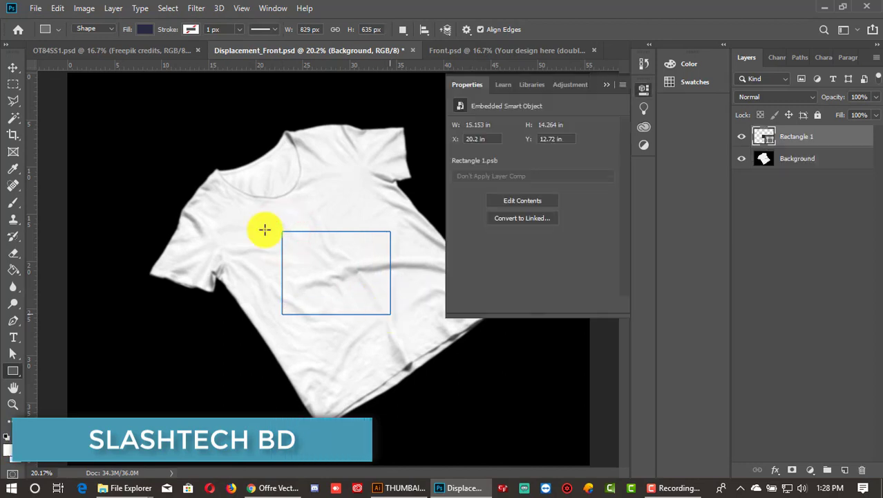
{"action": "left_click", "coordinate": [12, 67]}
{"action": "left_click", "coordinate": [607, 82]}
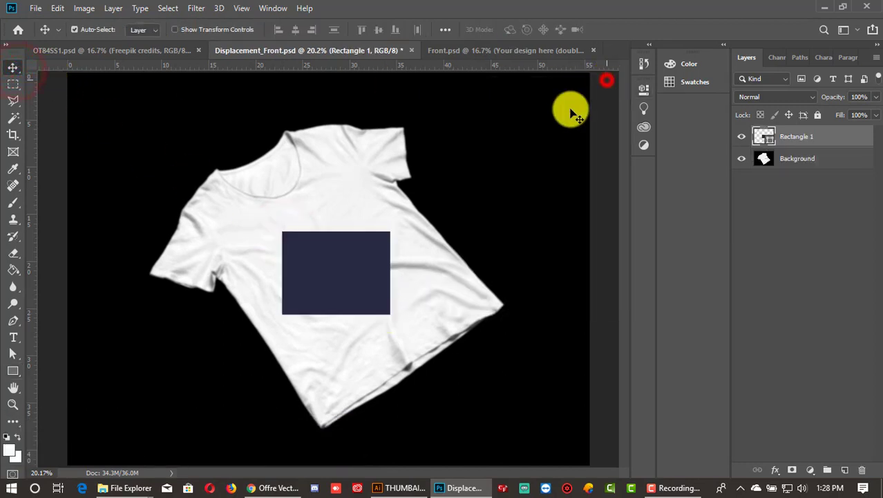
- Rotate the rectangle about -35° to match the shirt's tilt and scale it to about 112% × 120% over the chest
{"action": "key", "text": "ctrl+t"}
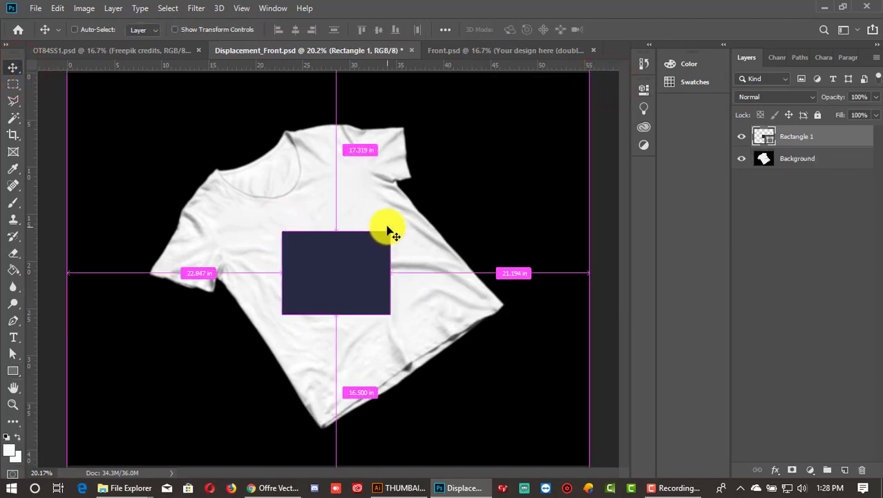
{"action": "left_click_drag", "start_coordinate": [399, 226], "coordinate": [371, 183]}
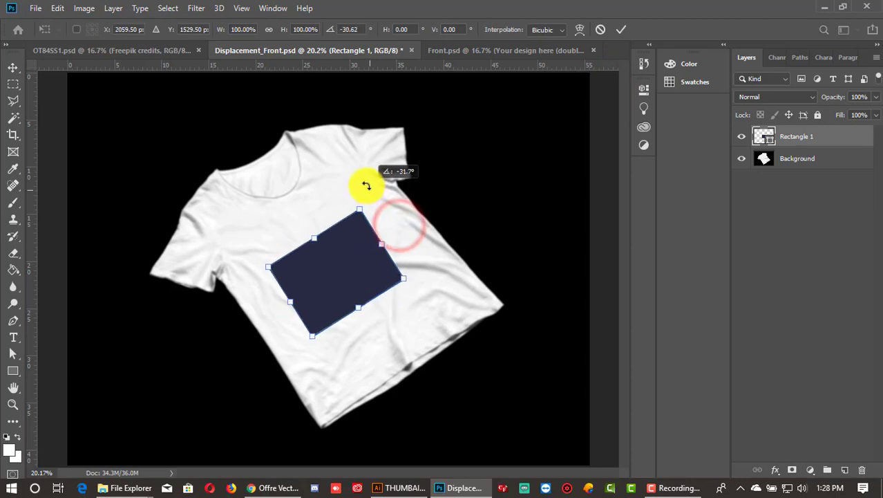
{"action": "left_click_drag", "start_coordinate": [349, 257], "coordinate": [335, 244]}
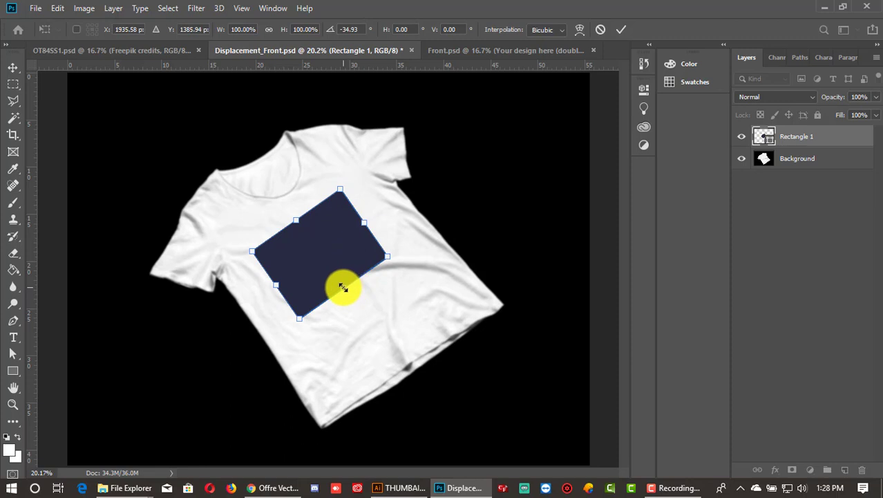
{"action": "left_click_drag", "start_coordinate": [344, 286], "coordinate": [390, 256]}
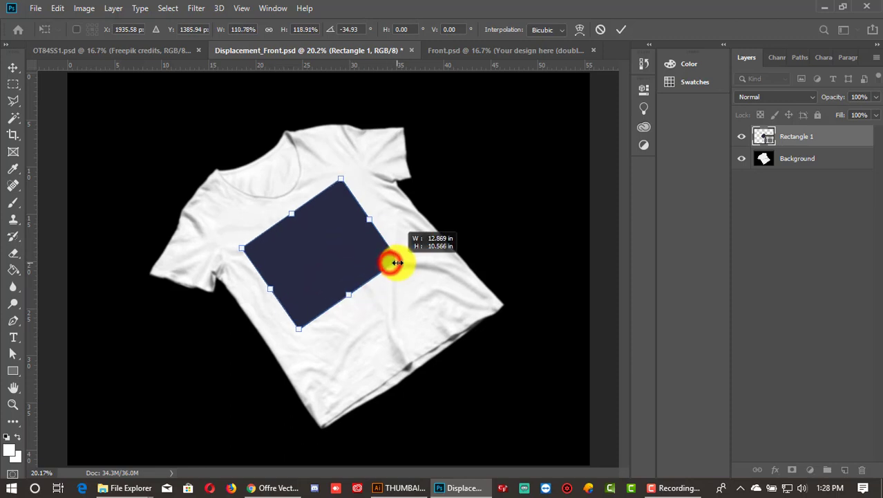
{"action": "left_click_drag", "start_coordinate": [342, 242], "coordinate": [358, 243]}
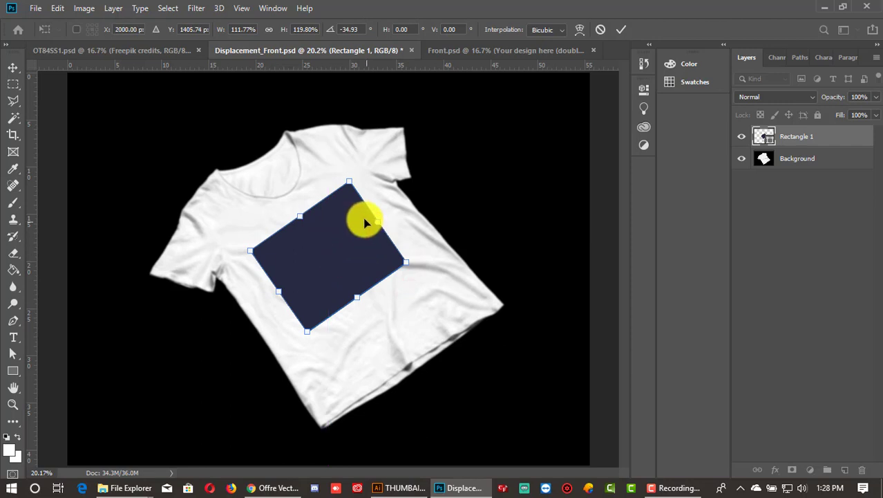
{"action": "left_click", "coordinate": [620, 29]}
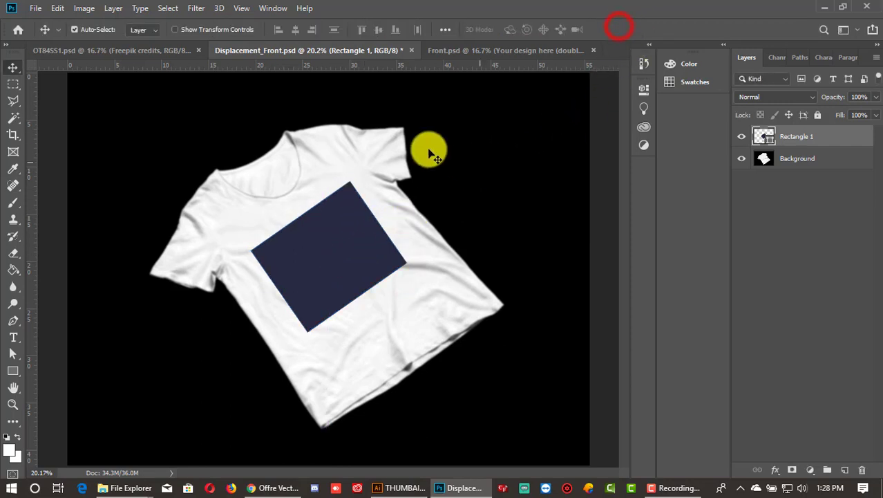
- Convert the Rectangle 1 layer to a smart object and open its contents for editing
{"action": "right_click", "coordinate": [784, 136]}
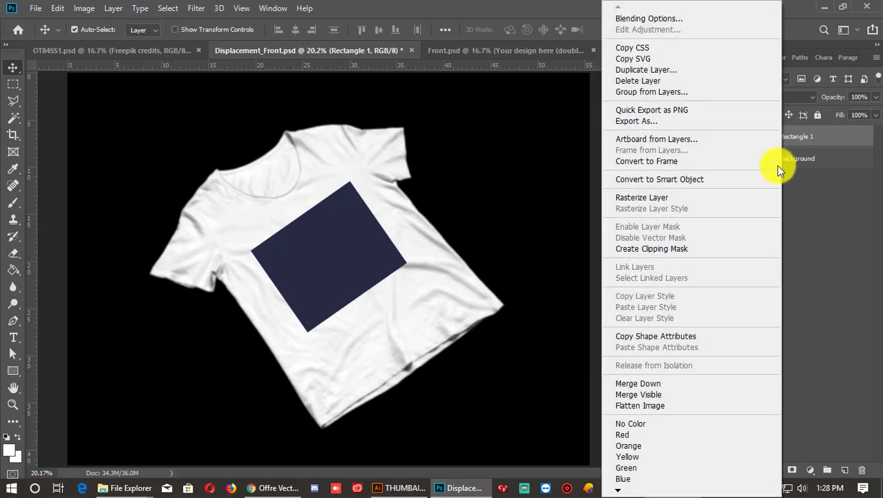
{"action": "left_click", "coordinate": [685, 180]}
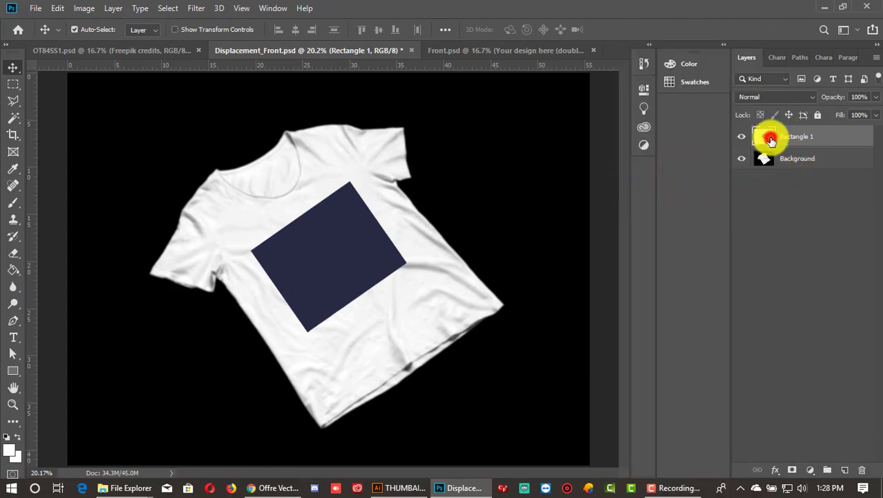
{"action": "double_click", "coordinate": [770, 138]}
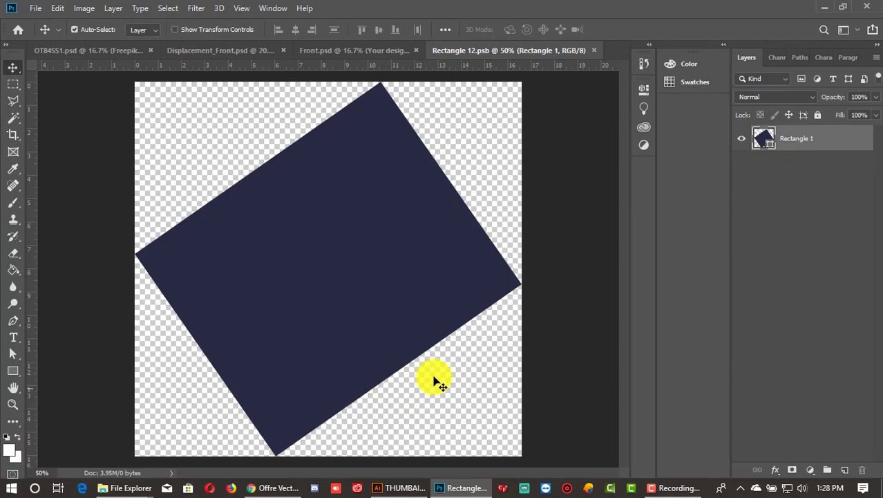
- Place the VECTORE-2 anchor artwork from the youtube chanel video folder over the rectangle and scale it to about 76%
{"action": "mouse_move", "coordinate": [146, 488]}
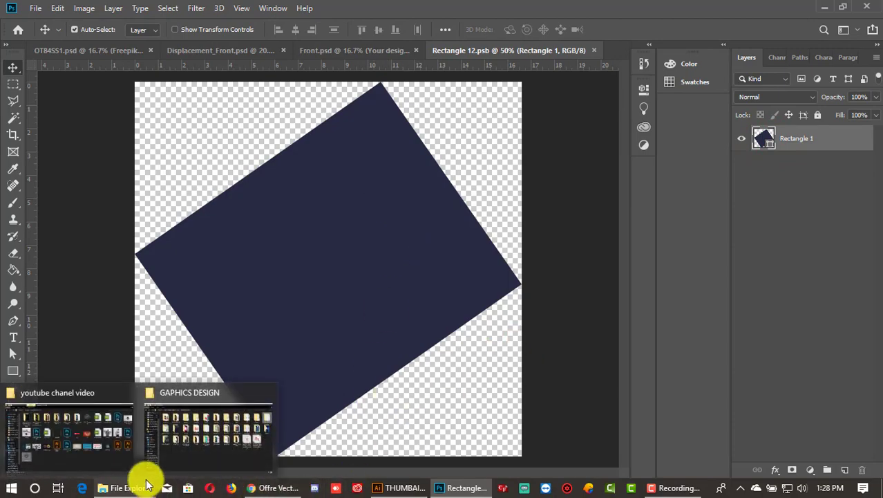
{"action": "left_click", "coordinate": [85, 443]}
{"action": "left_click_drag", "start_coordinate": [174, 371], "coordinate": [325, 274]}
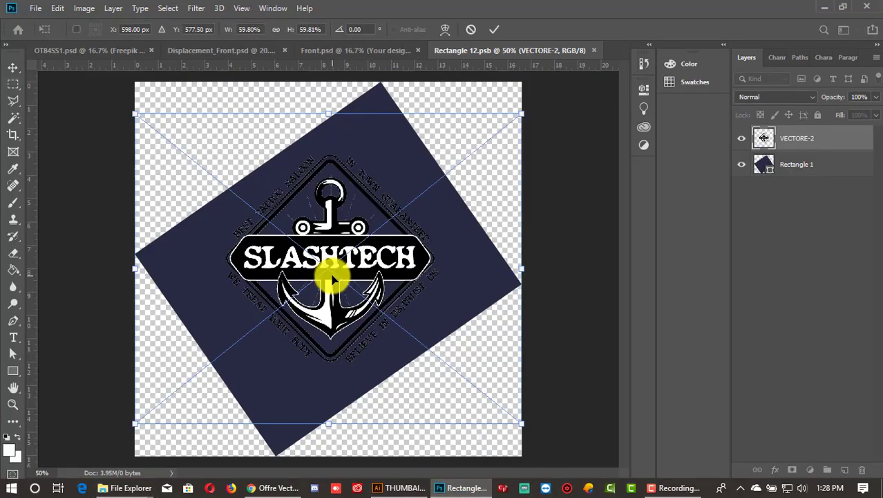
{"action": "left_click_drag", "start_coordinate": [329, 430], "coordinate": [328, 456]}
{"action": "left_click_drag", "start_coordinate": [562, 266], "coordinate": [572, 265]}
{"action": "left_click_drag", "start_coordinate": [367, 248], "coordinate": [368, 259]}
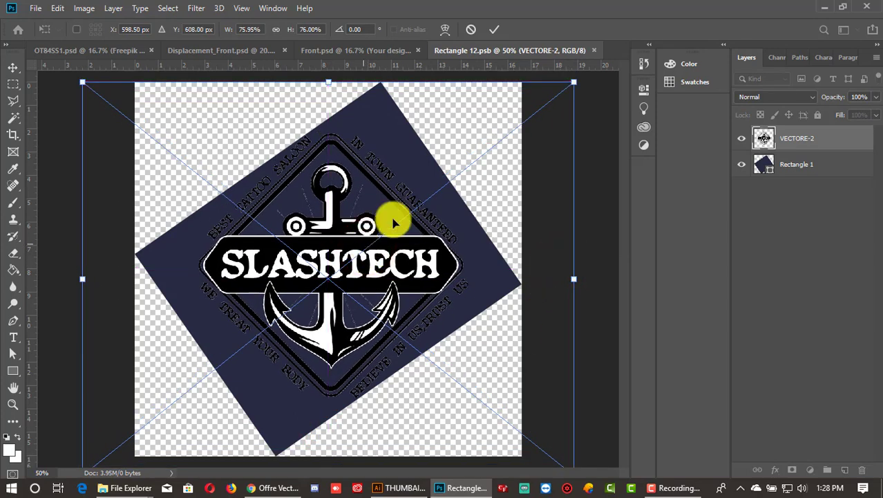
{"action": "left_click", "coordinate": [495, 29]}
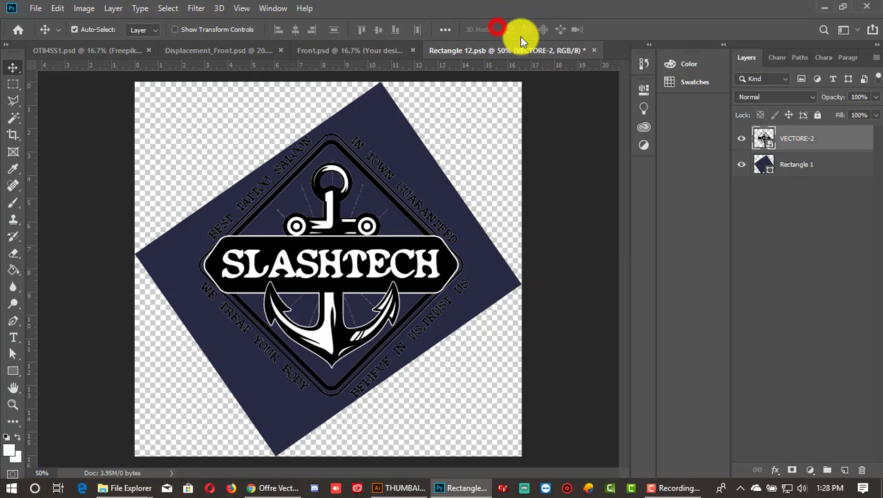
- Save and close the smart object's contents, keeping the design layer's blend mode at Normal
{"action": "left_click", "coordinate": [594, 50]}
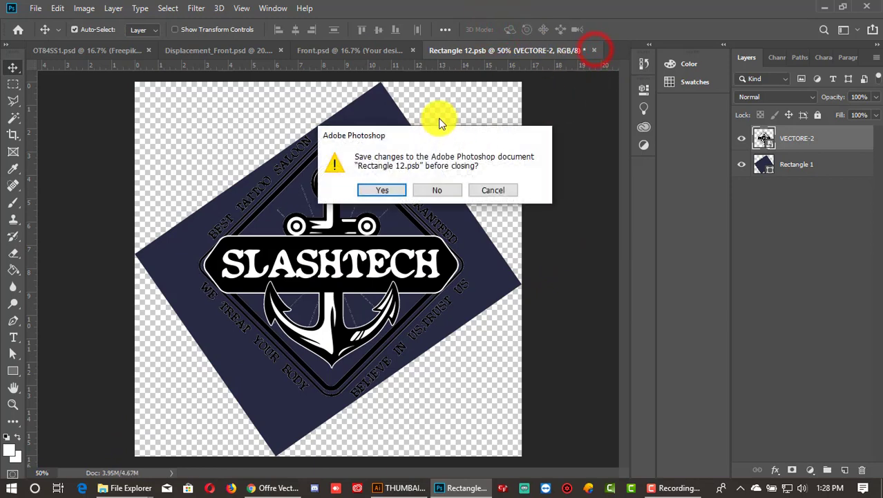
{"action": "left_click", "coordinate": [396, 191]}
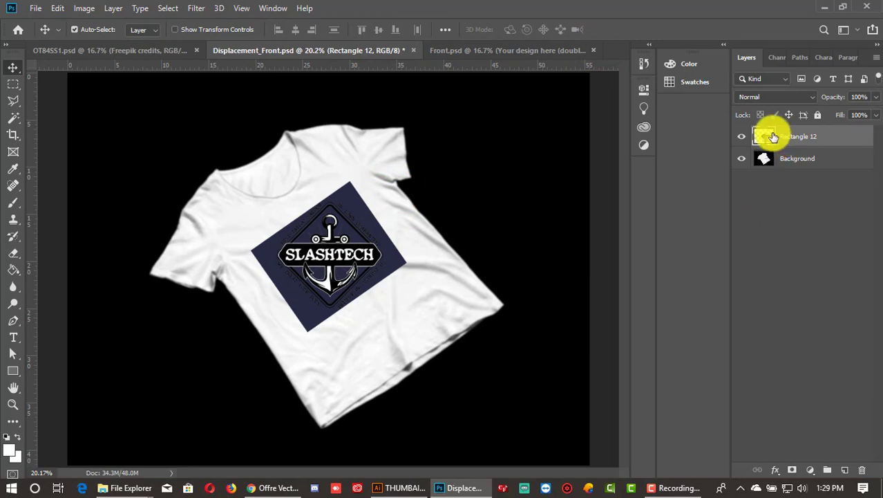
{"action": "left_click", "coordinate": [771, 97]}
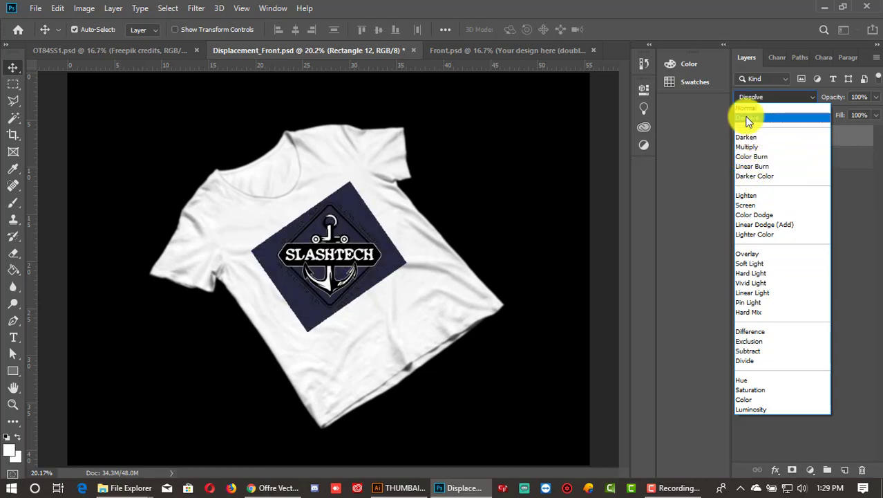
{"action": "left_click", "coordinate": [688, 123]}
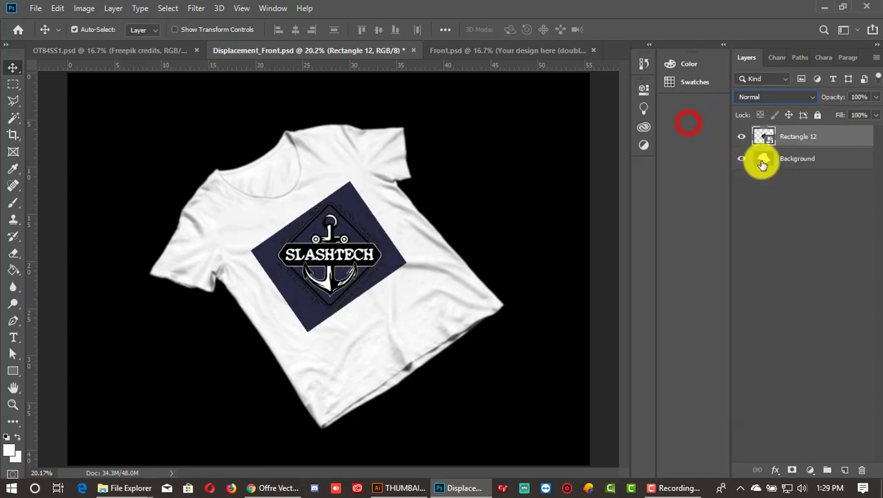
- Hide the Rectangle 1 layer inside the smart object, then save and close its contents
{"action": "double_click", "coordinate": [769, 142]}
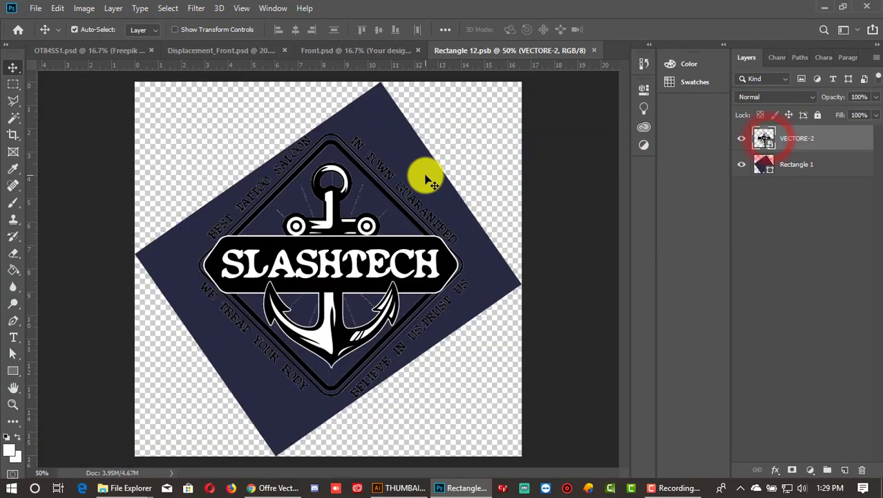
{"action": "left_click", "coordinate": [743, 165]}
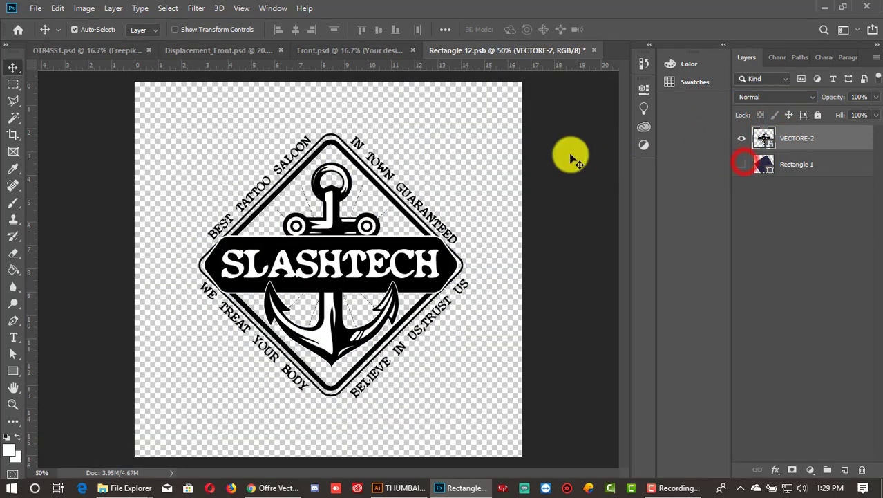
{"action": "left_click", "coordinate": [598, 50]}
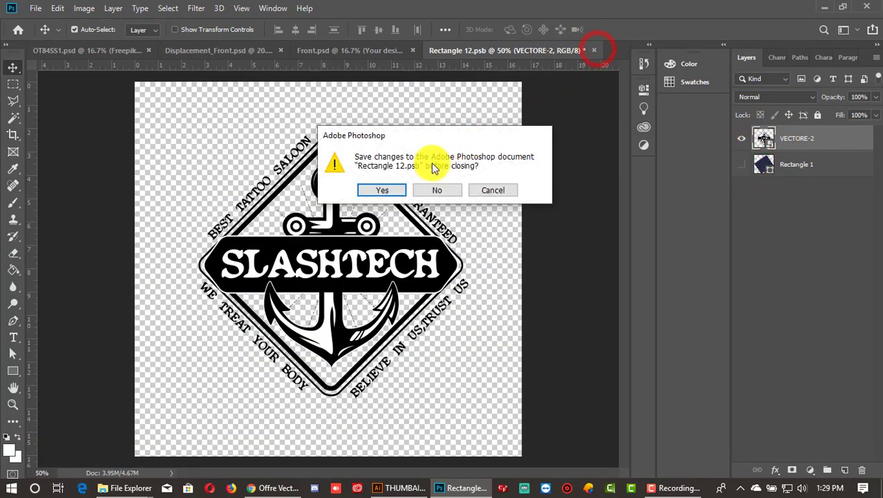
{"action": "left_click", "coordinate": [396, 185]}
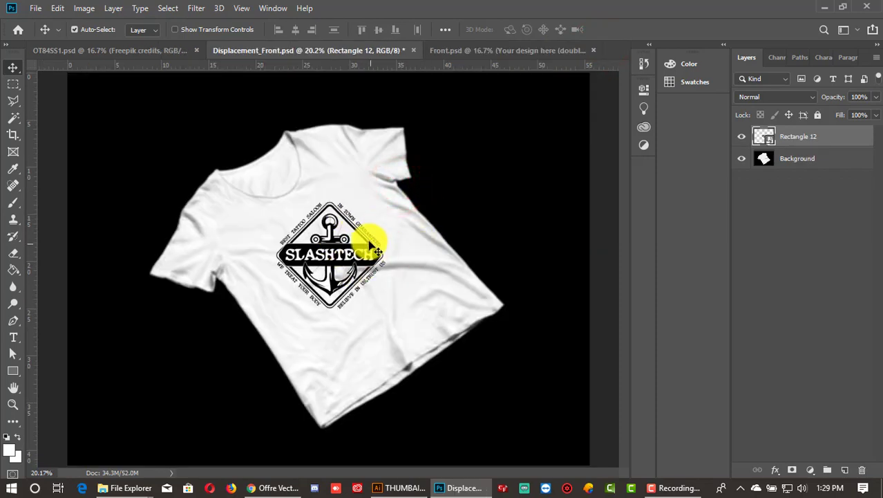
- Scale the SLASHTECH design on the shirt proportionally to about 127%
{"action": "key", "text": "ctrl+t"}
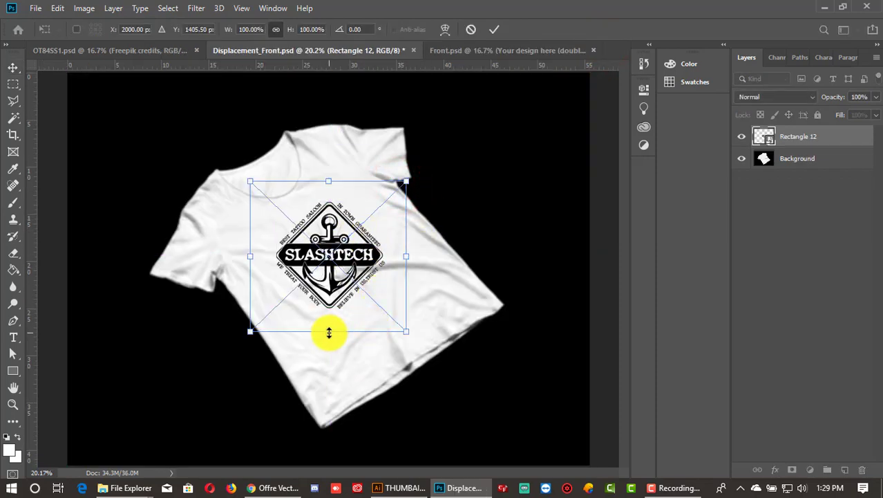
{"action": "left_click_drag", "start_coordinate": [328, 332], "coordinate": [328, 351]}
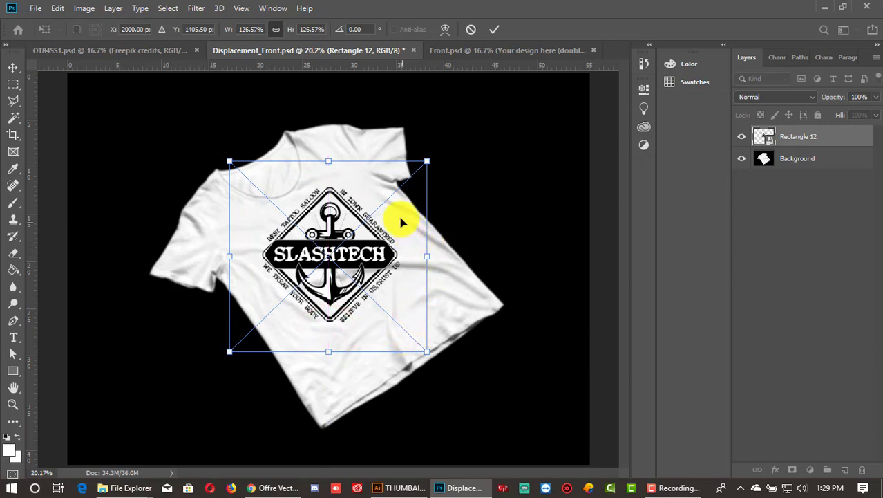
{"action": "left_click", "coordinate": [494, 30]}
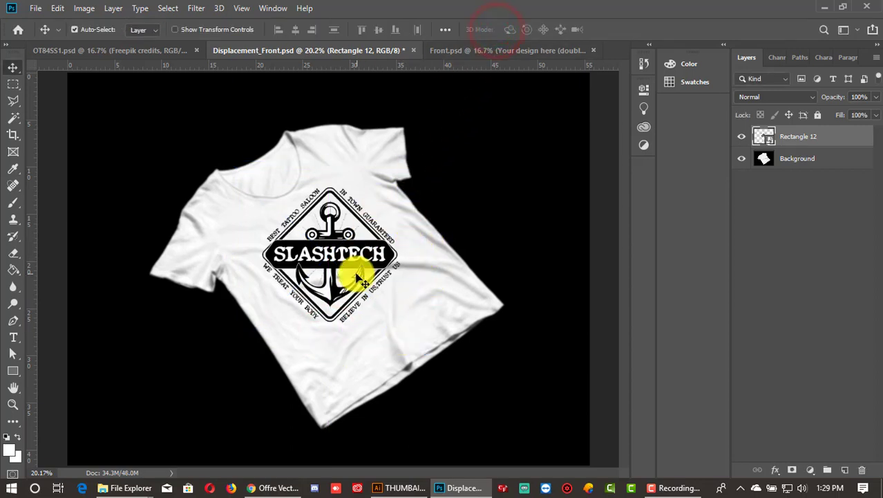
- Enlarge the VECTORE-2 artwork inside the smart object to about 83%, then save and close its contents
{"action": "double_click", "coordinate": [764, 138]}
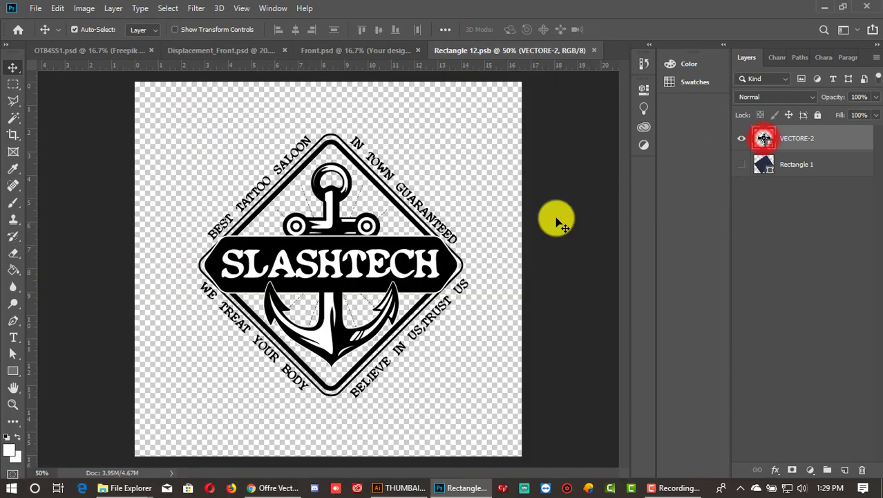
{"action": "left_click", "coordinate": [421, 259]}
{"action": "key", "text": "ctrl+t"}
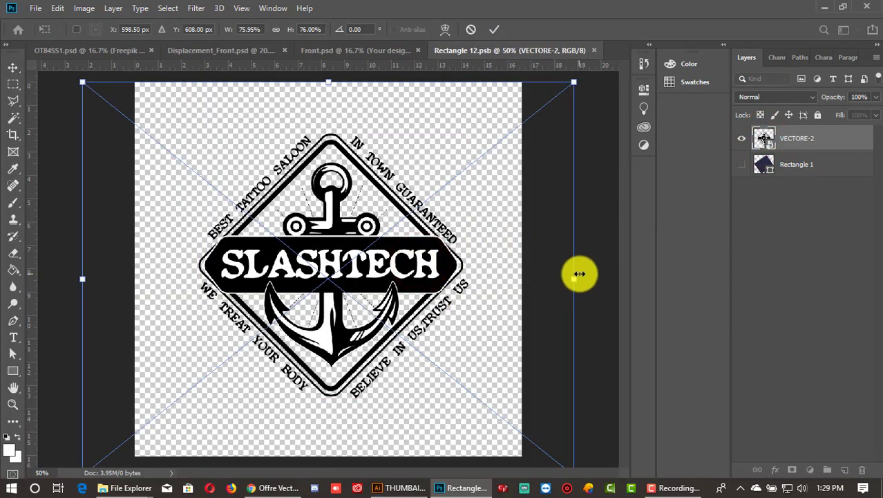
{"action": "left_click_drag", "start_coordinate": [576, 279], "coordinate": [596, 280]}
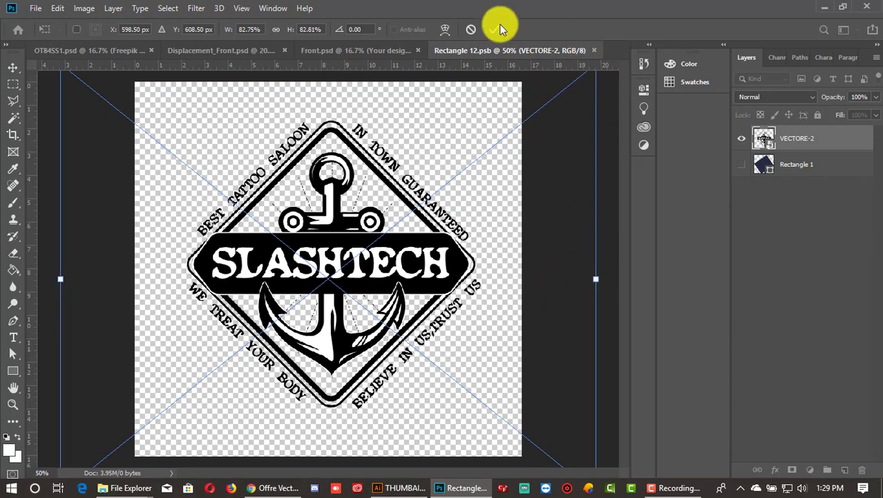
{"action": "left_click", "coordinate": [496, 27]}
{"action": "left_click", "coordinate": [592, 51]}
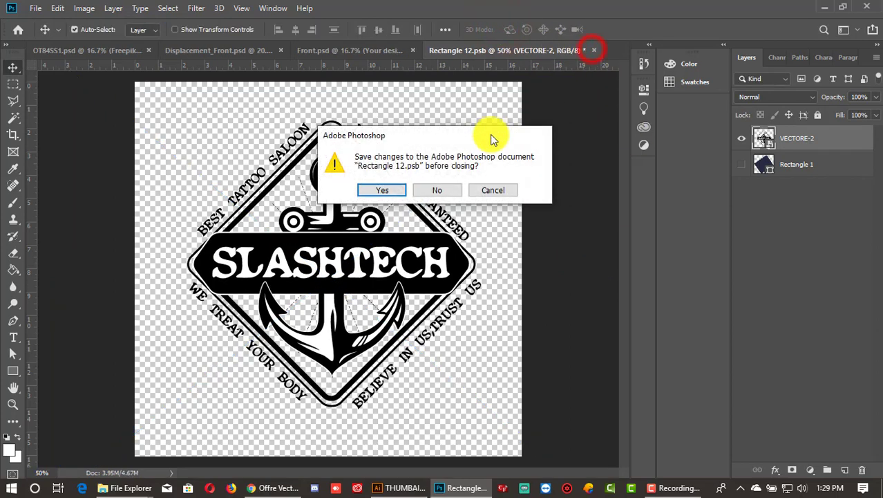
{"action": "left_click", "coordinate": [397, 190]}
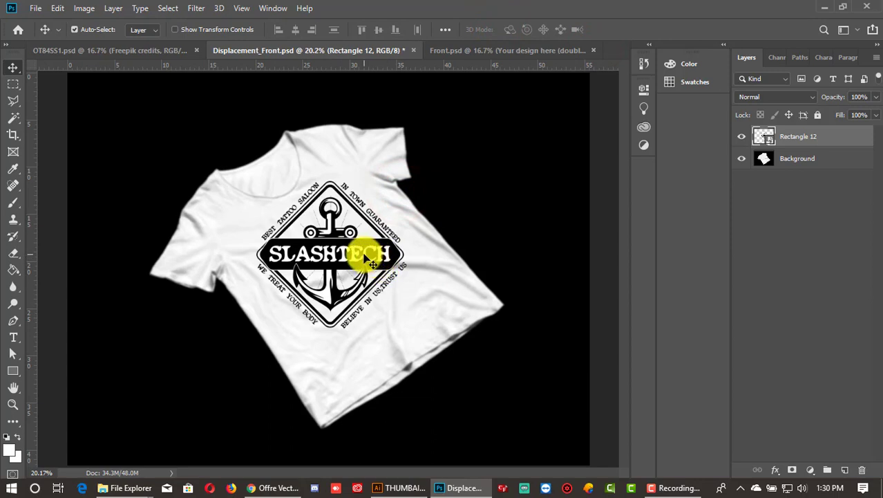
- Move the SLASHTECH design slightly lower on the shirt, keeping it horizontally centred on the chest
{"action": "mouse_move", "coordinate": [365, 258]}
{"action": "left_mouse_down"}
{"action": "mouse_move", "coordinate": [357, 262]}
{"action": "mouse_move", "coordinate": [367, 245]}
{"action": "mouse_move", "coordinate": [364, 262]}
{"action": "left_mouse_up"}
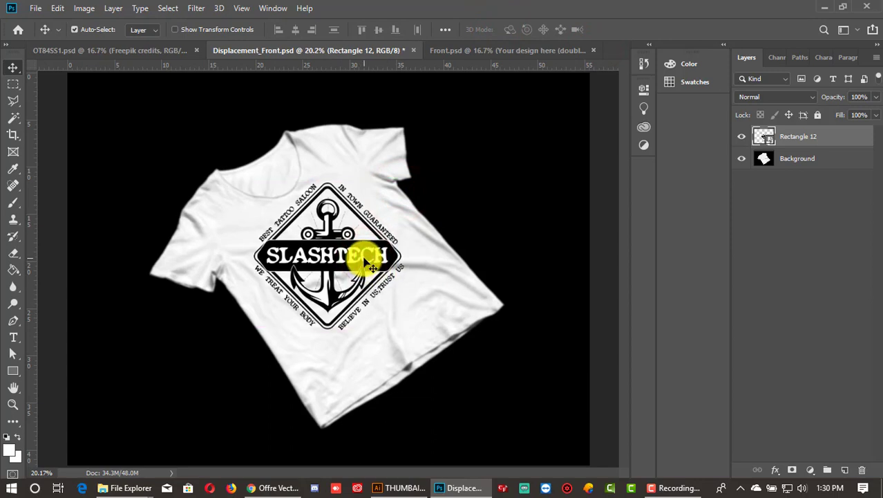
{"action": "key", "text": "shift+Down"}
{"action": "key", "text": "shift+Down"}
{"action": "key", "text": "shift+Down"}
{"action": "key", "text": "shift+Down"}
{"action": "key", "text": "shift+Down"}
{"action": "key", "text": "shift+Down"}
{"action": "key", "text": "shift+Down"}
{"action": "key", "text": "shift+Down"}
{"action": "key", "text": "shift+Down"}
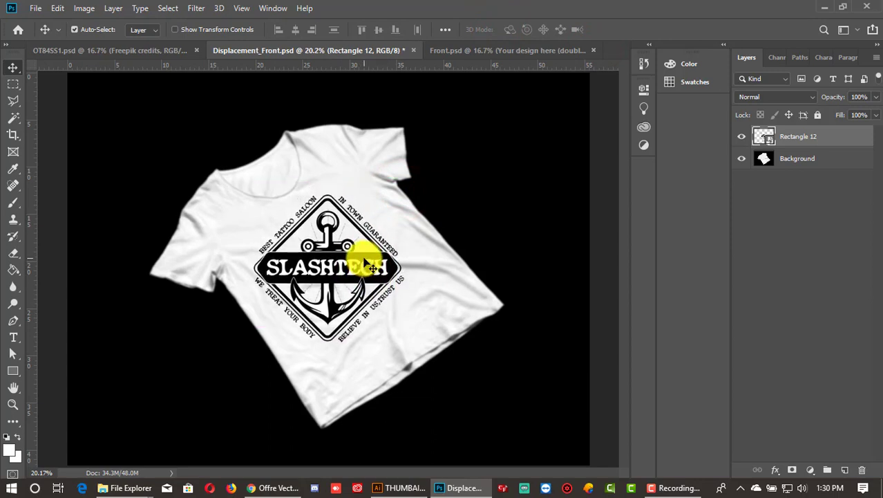
{"action": "key", "text": "shift+Right"}
{"action": "key", "text": "shift+Right"}
{"action": "key", "text": "shift+Up"}
{"action": "key", "text": "shift+Up"}
{"action": "key", "text": "shift+Up"}
{"action": "key", "text": "shift+Up"}
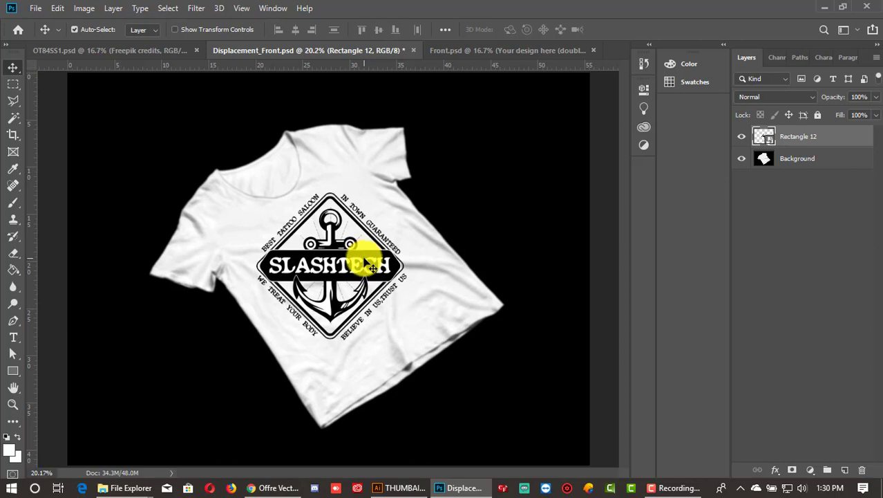
- Set the Rectangle 12 layer's blend mode to Darker Color
{"action": "left_click", "coordinate": [810, 96]}
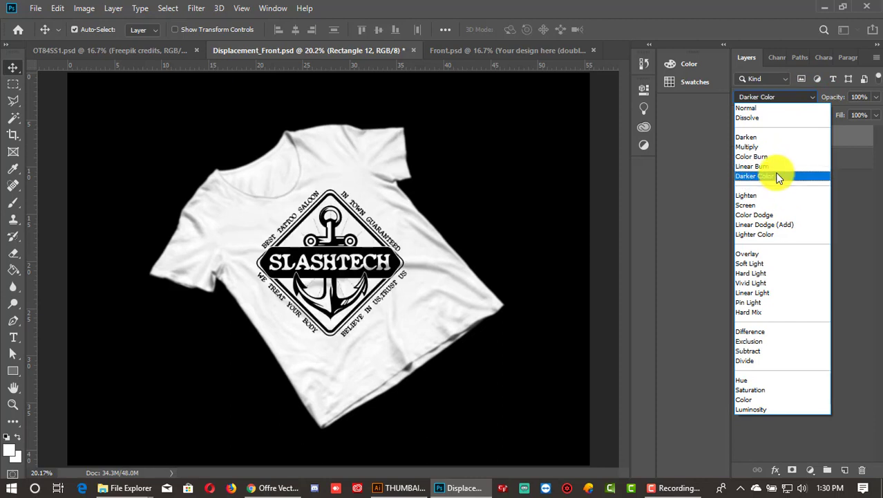
{"action": "left_click", "coordinate": [777, 176]}
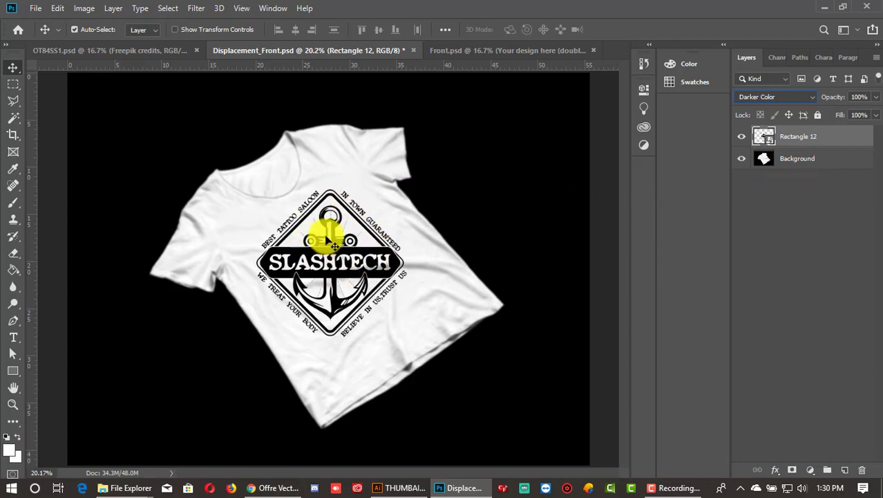
- Switch to the OT84SS1.psd document and expand its Tshirt layer group
{"action": "left_click", "coordinate": [178, 50]}
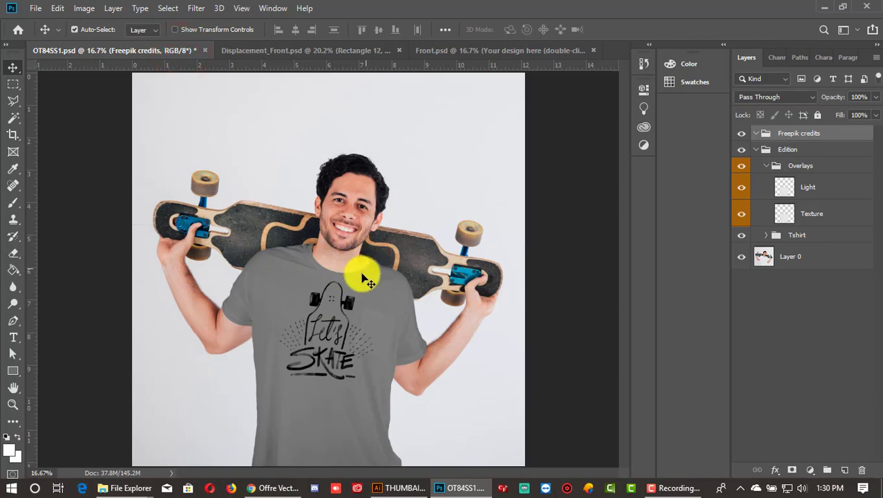
{"action": "left_click", "coordinate": [340, 350]}
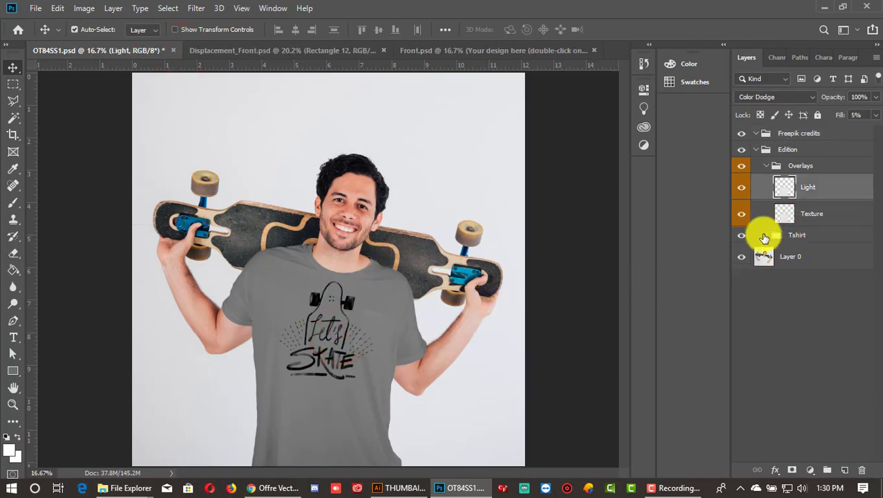
{"action": "left_click", "coordinate": [773, 238]}
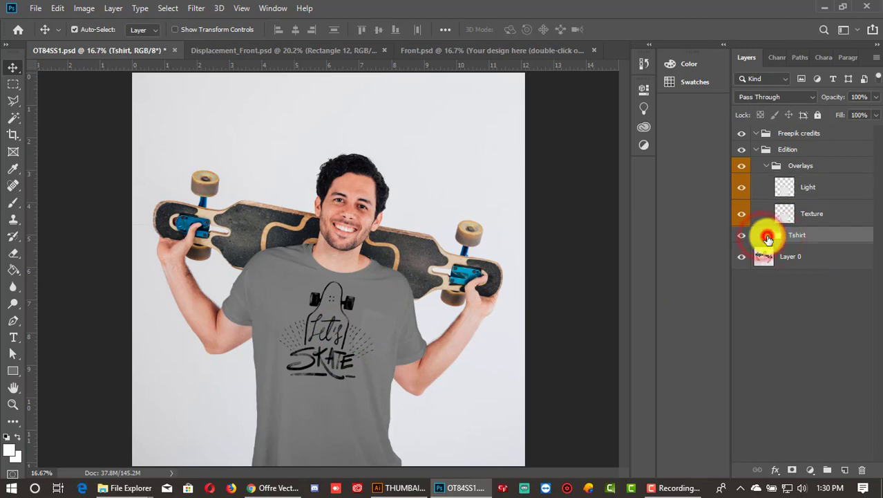
{"action": "left_click", "coordinate": [767, 237]}
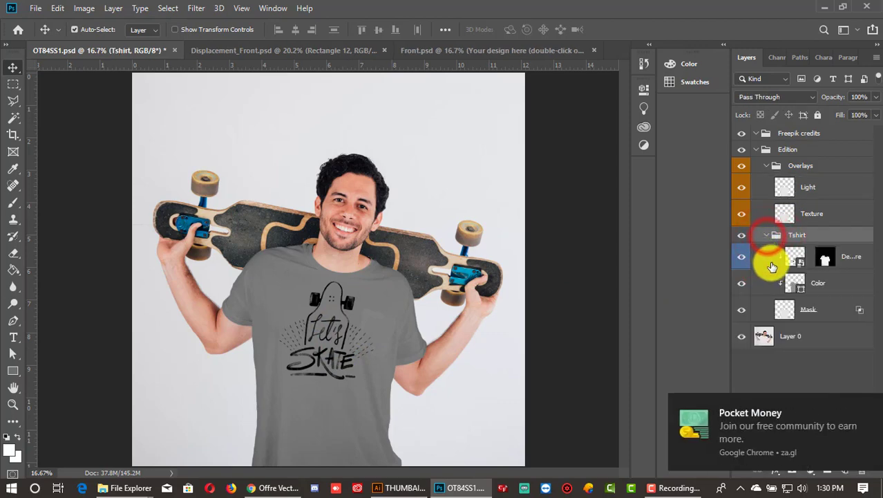
{"action": "left_click", "coordinate": [862, 408]}
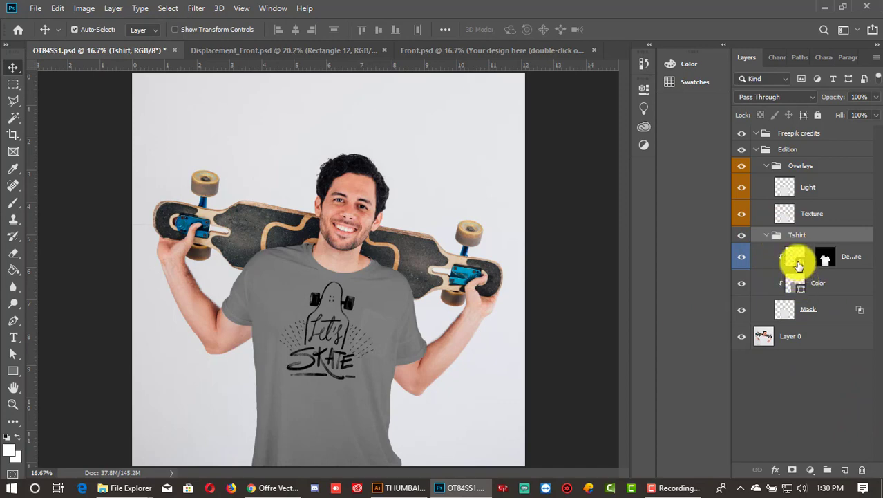
- Change the shirt's Color fill layer to the near-white f5f5f5
{"action": "double_click", "coordinate": [796, 283]}
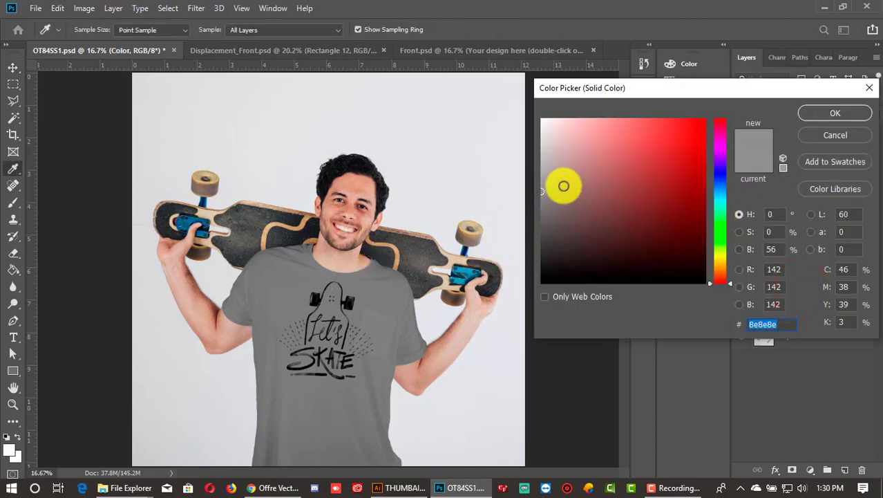
{"action": "mouse_move", "coordinate": [564, 185]}
{"action": "left_mouse_down"}
{"action": "mouse_move", "coordinate": [567, 150]}
{"action": "mouse_move", "coordinate": [535, 178]}
{"action": "mouse_move", "coordinate": [534, 136]}
{"action": "mouse_move", "coordinate": [526, 173]}
{"action": "mouse_move", "coordinate": [527, 124]}
{"action": "left_mouse_up"}
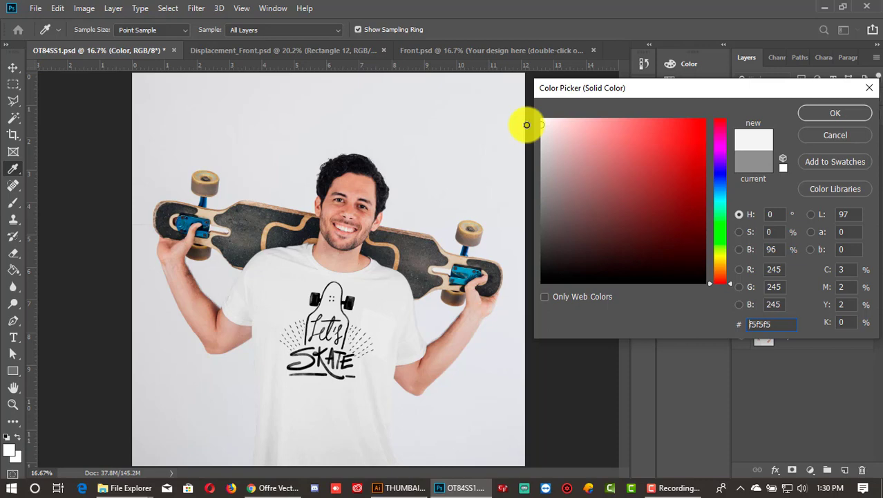
{"action": "left_click", "coordinate": [835, 113]}
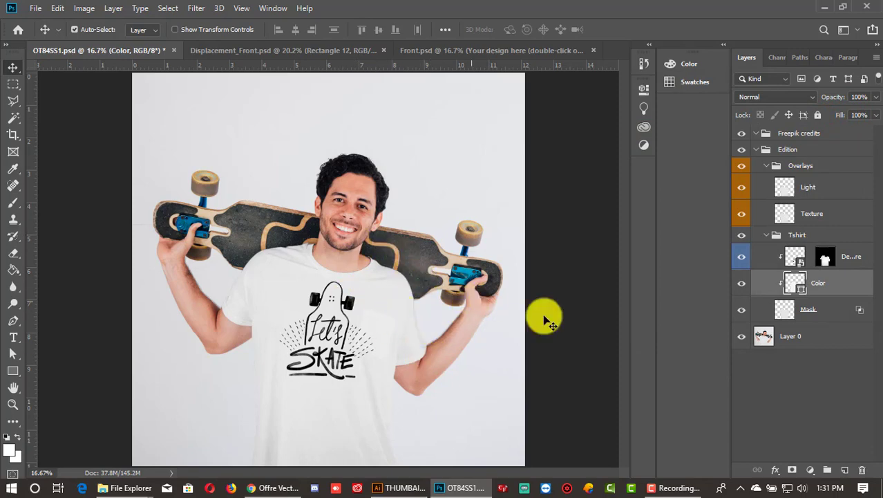
- Open the contents of the design smart object in the Tshirt group and place the VECTORE-2 image from the youtube chanel video folder
{"action": "double_click", "coordinate": [789, 256]}
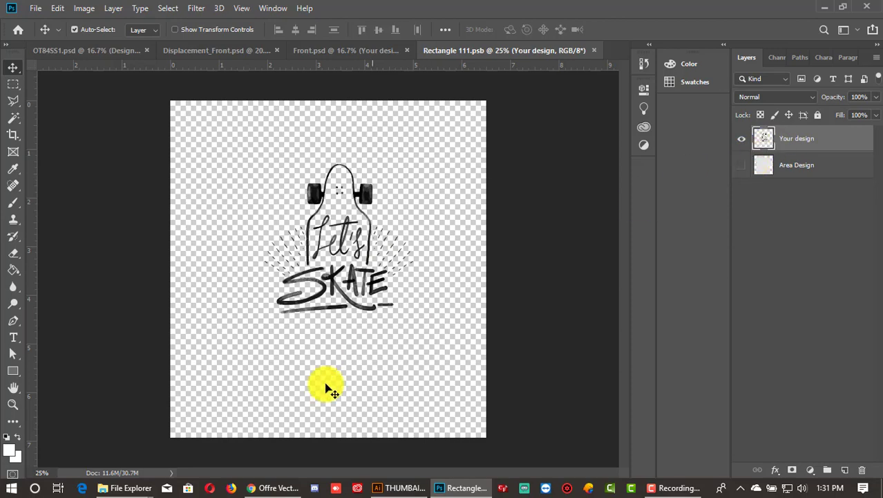
{"action": "mouse_move", "coordinate": [147, 490]}
{"action": "left_click", "coordinate": [113, 440]}
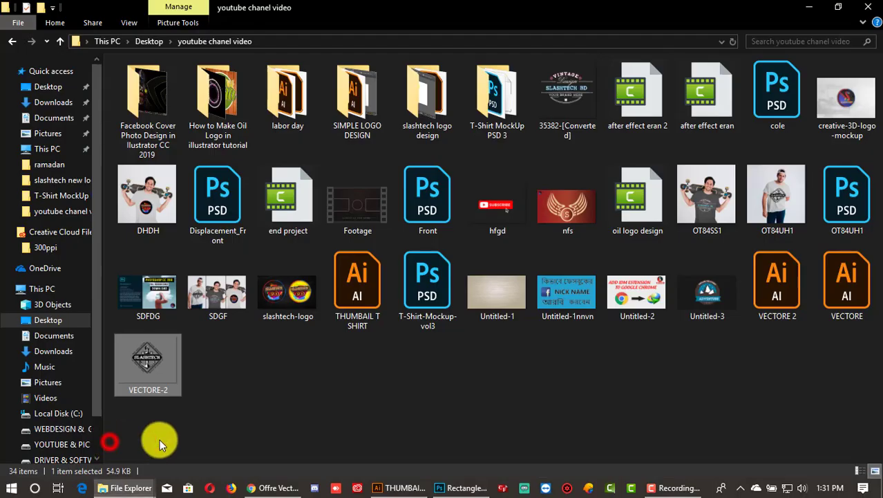
{"action": "left_click", "coordinate": [420, 427]}
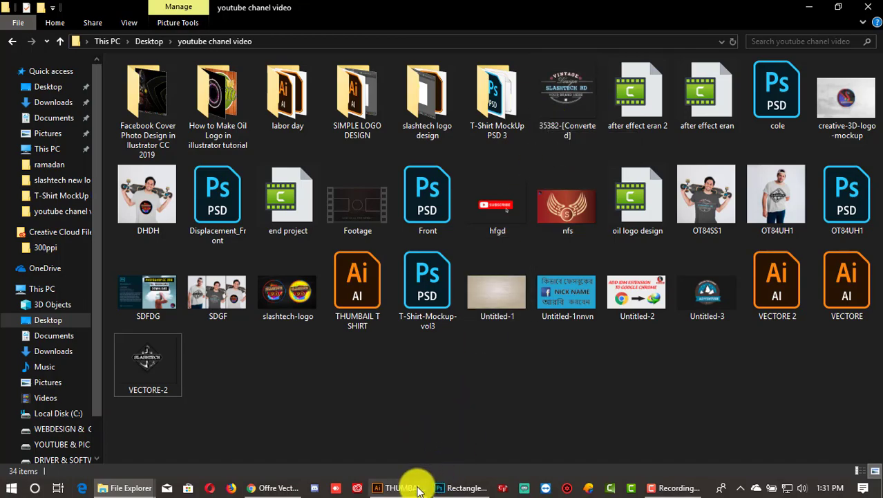
{"action": "left_click", "coordinate": [443, 489]}
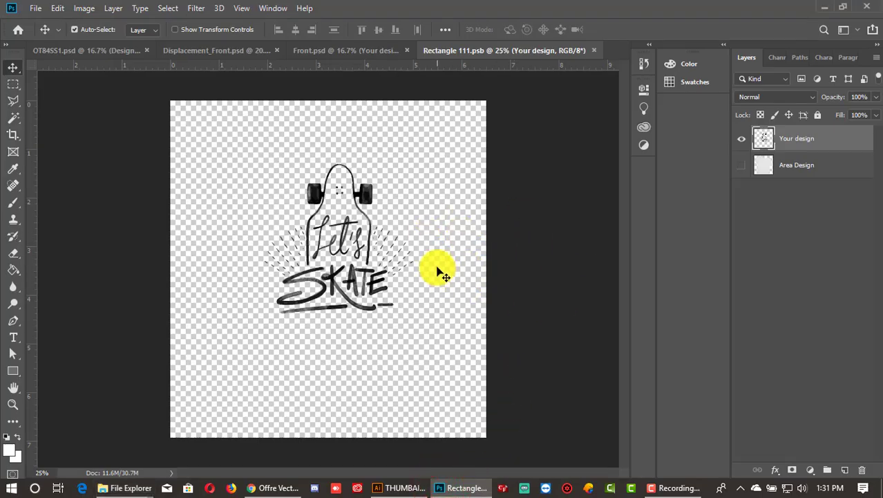
{"action": "left_click", "coordinate": [143, 486]}
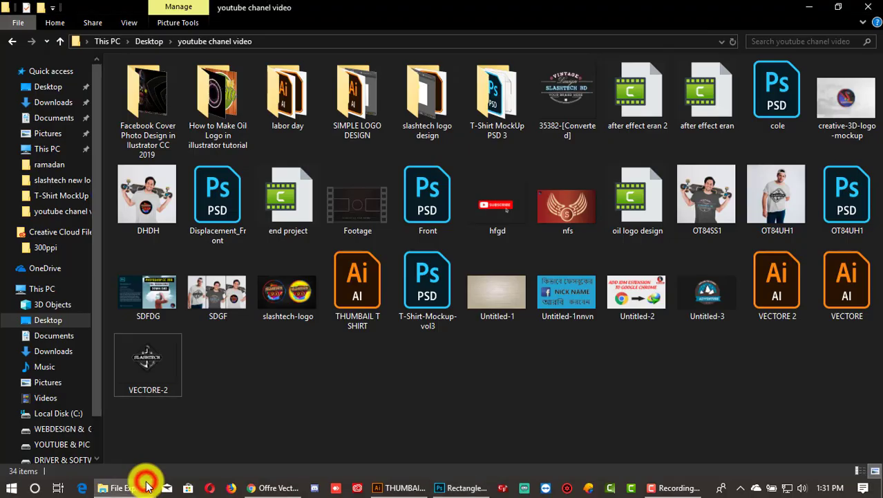
{"action": "left_click", "coordinate": [156, 374]}
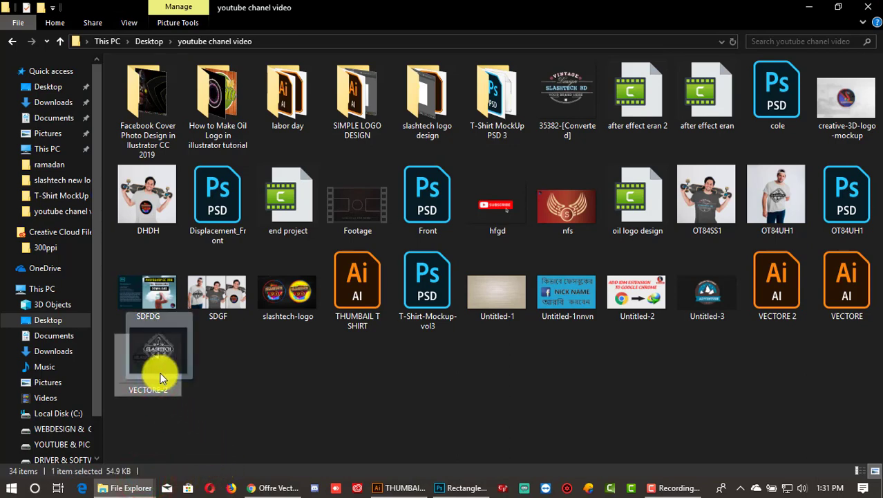
{"action": "left_click_drag", "start_coordinate": [158, 371], "coordinate": [351, 299]}
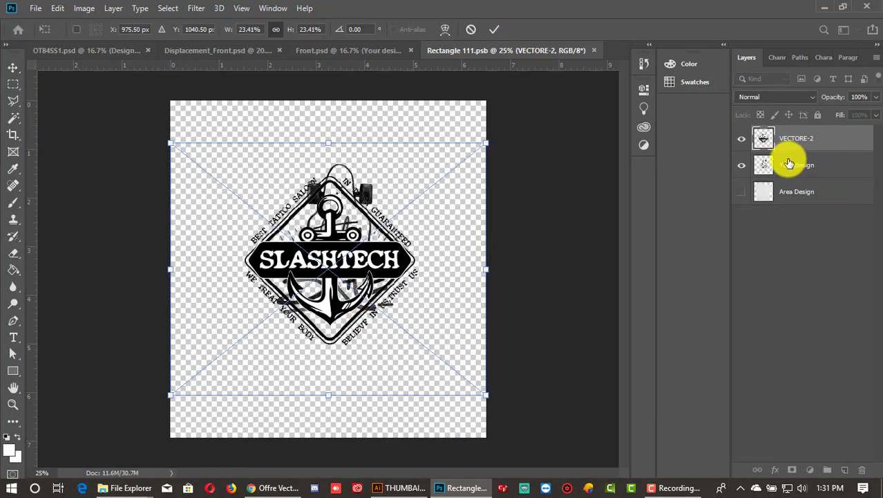
- Hide the Your design layer and shift the SLASHTECH artwork slightly to the right, then save and close the smart object's contents
{"action": "left_click", "coordinate": [742, 166]}
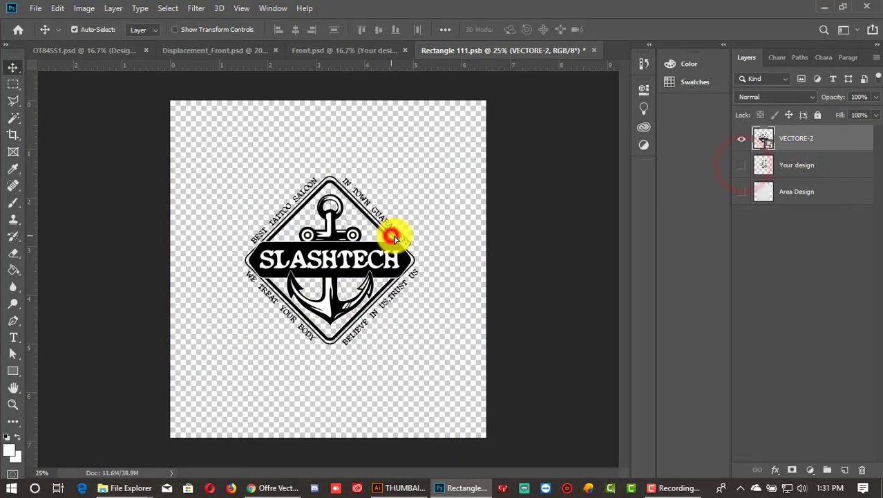
{"action": "left_click_drag", "start_coordinate": [394, 238], "coordinate": [401, 238]}
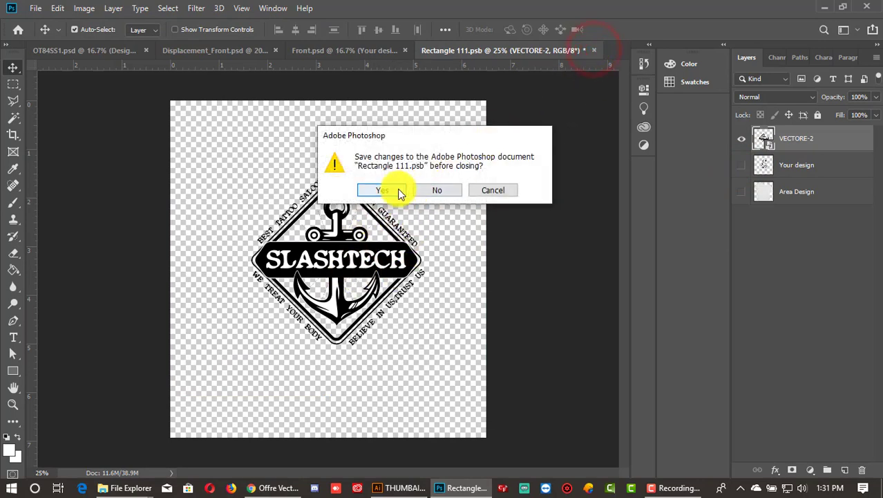
{"action": "left_click", "coordinate": [385, 191]}
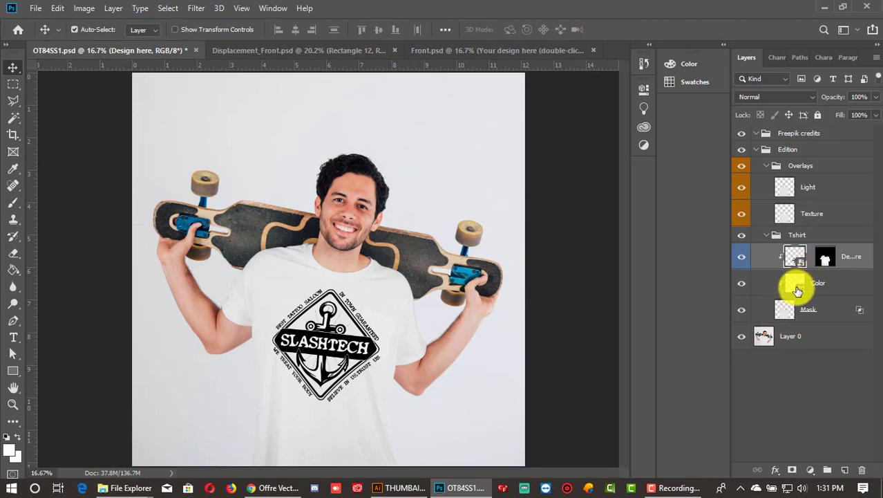
- Recolour the shirt's Color fill layer to the red d75858
{"action": "double_click", "coordinate": [797, 291]}
{"action": "mouse_move", "coordinate": [544, 141]}
{"action": "left_mouse_down"}
{"action": "mouse_move", "coordinate": [532, 190]}
{"action": "mouse_move", "coordinate": [572, 154]}
{"action": "mouse_move", "coordinate": [639, 161]}
{"action": "left_mouse_up"}
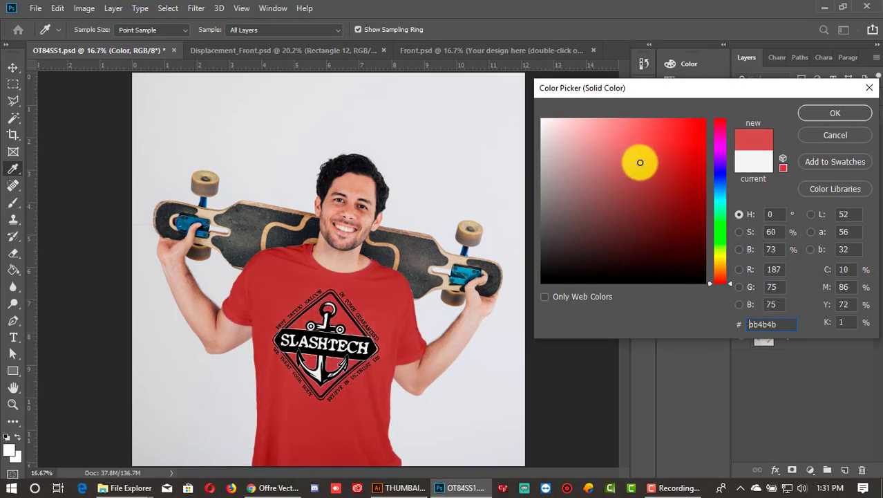
{"action": "left_click_drag", "start_coordinate": [640, 158], "coordinate": [637, 143]}
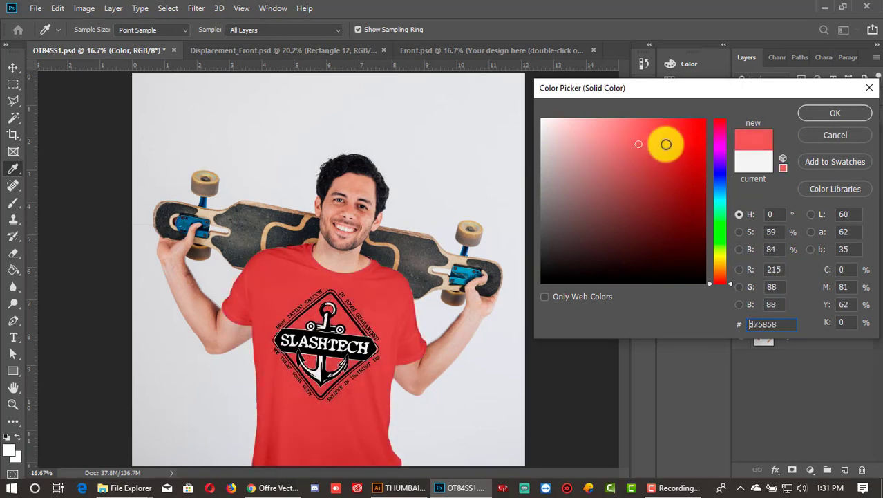
{"action": "left_click", "coordinate": [835, 113]}
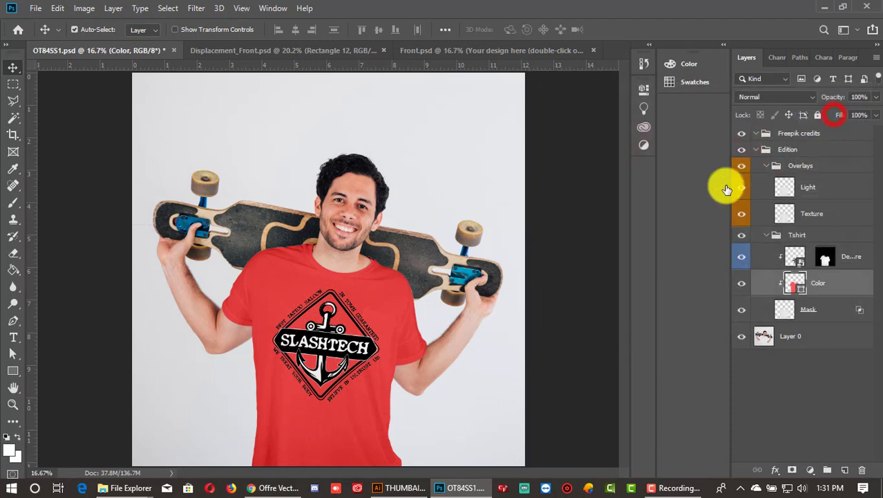
- Set the shirt's Color fill layer to the pale pinkish white eae4e4
{"action": "double_click", "coordinate": [793, 287]}
{"action": "left_click_drag", "start_coordinate": [558, 128], "coordinate": [545, 132]}
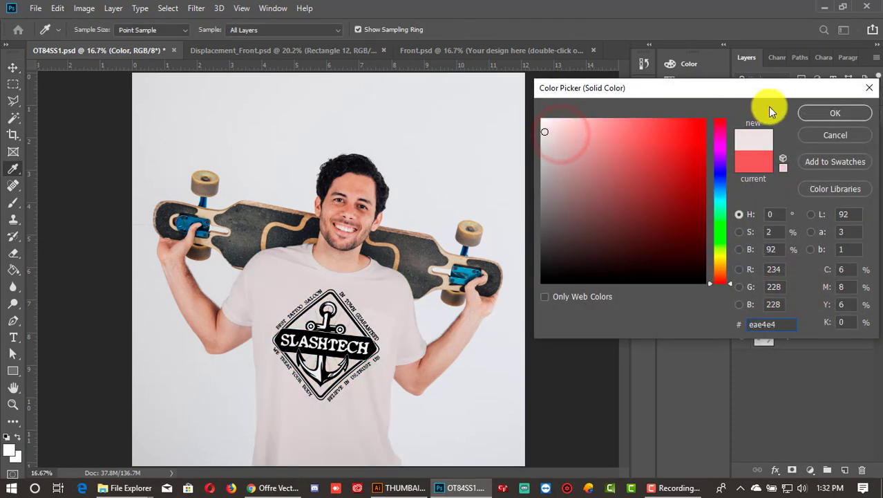
{"action": "left_click", "coordinate": [842, 113]}
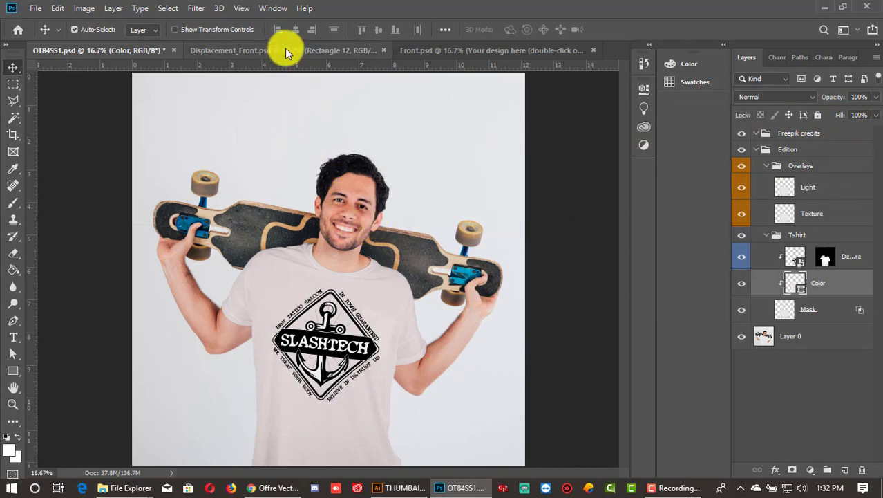
- Open the design smart object of Front.psd and place the 35382-[Converted] artwork from the youtube chanel video folder in it
{"action": "left_click", "coordinate": [409, 47]}
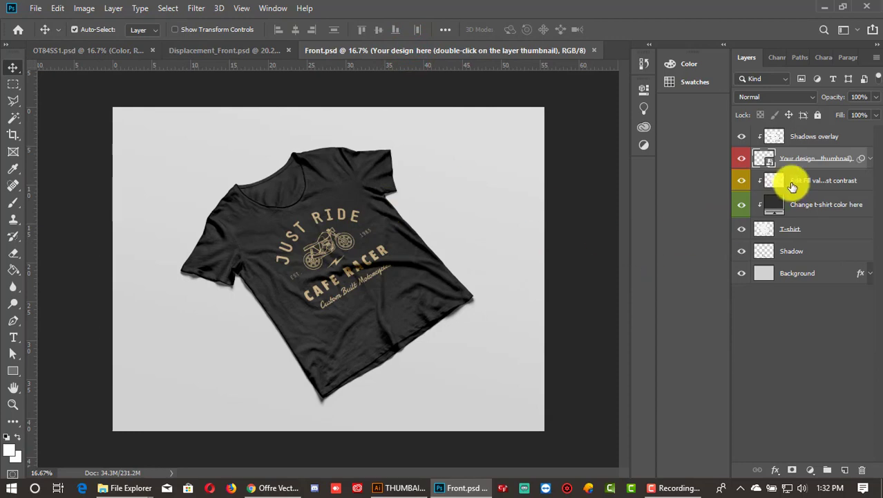
{"action": "double_click", "coordinate": [767, 161]}
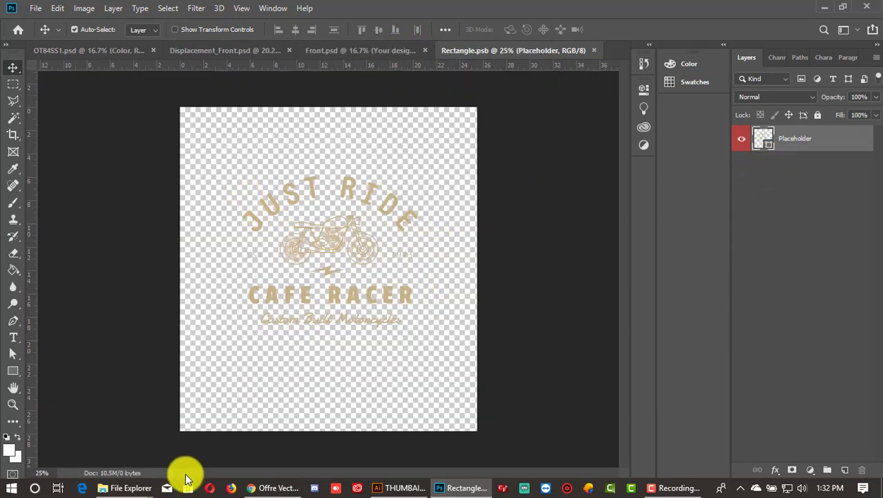
{"action": "left_click", "coordinate": [128, 486]}
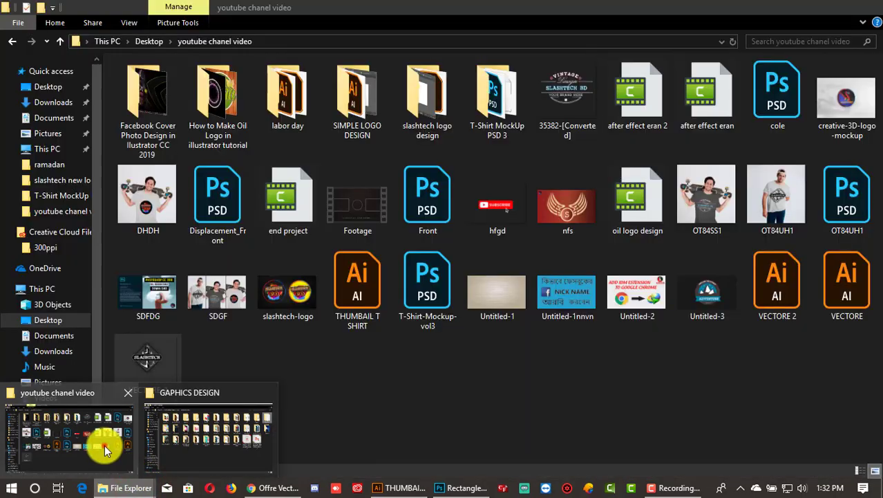
{"action": "left_click", "coordinate": [105, 445]}
{"action": "left_click", "coordinate": [569, 118]}
{"action": "left_click_drag", "start_coordinate": [427, 372], "coordinate": [349, 284]}
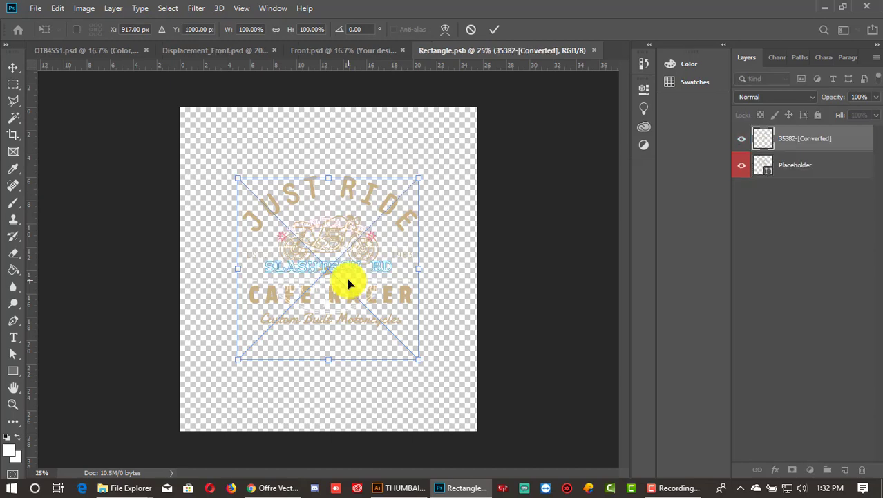
- Hide the Placeholder layer and scale the placed 35382-[Converted] artwork proportionally to about 162%, keeping it roughly centred on the canvas
{"action": "left_click", "coordinate": [740, 168]}
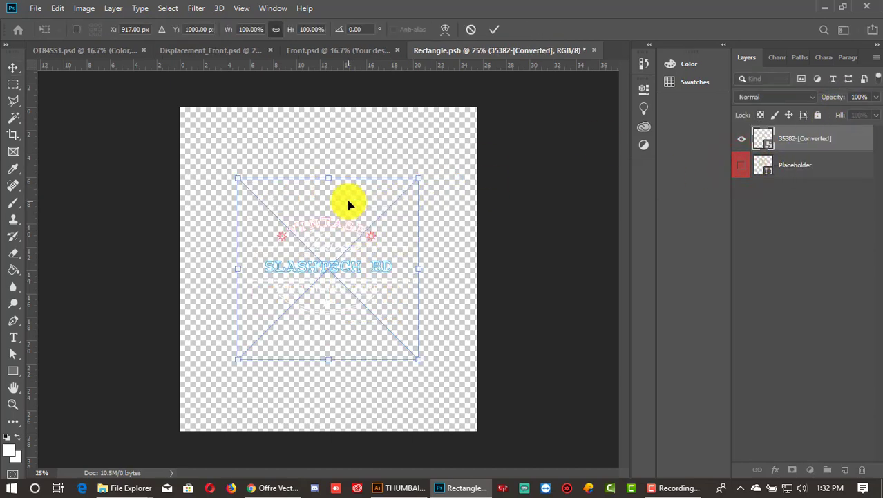
{"action": "left_click_drag", "start_coordinate": [419, 361], "coordinate": [475, 415]}
{"action": "left_click_drag", "start_coordinate": [367, 289], "coordinate": [359, 272]}
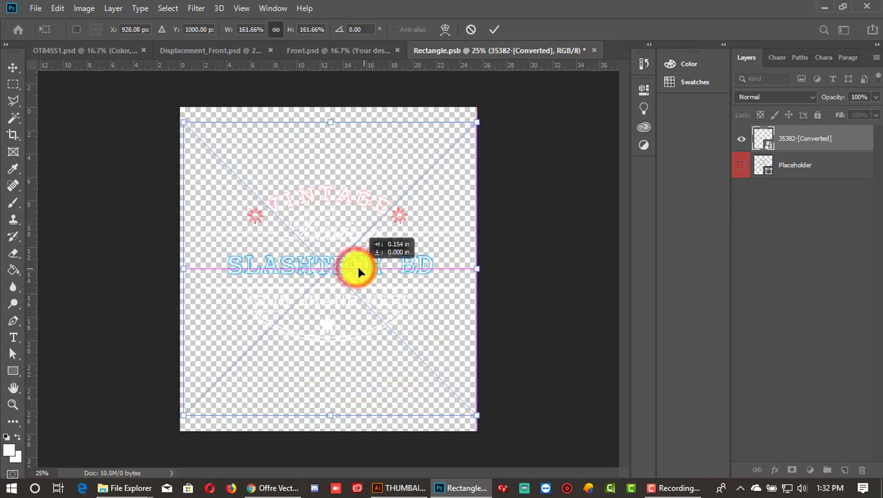
{"action": "left_click", "coordinate": [493, 31]}
- Save and close the contents of the Rectangle.psb smart object
{"action": "left_click", "coordinate": [593, 50]}
{"action": "left_click", "coordinate": [389, 189]}
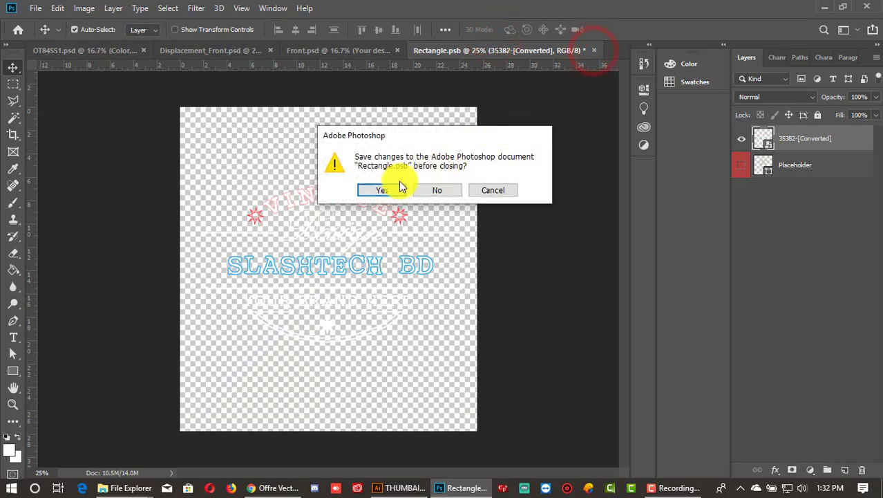
{"action": "left_click", "coordinate": [429, 191]}
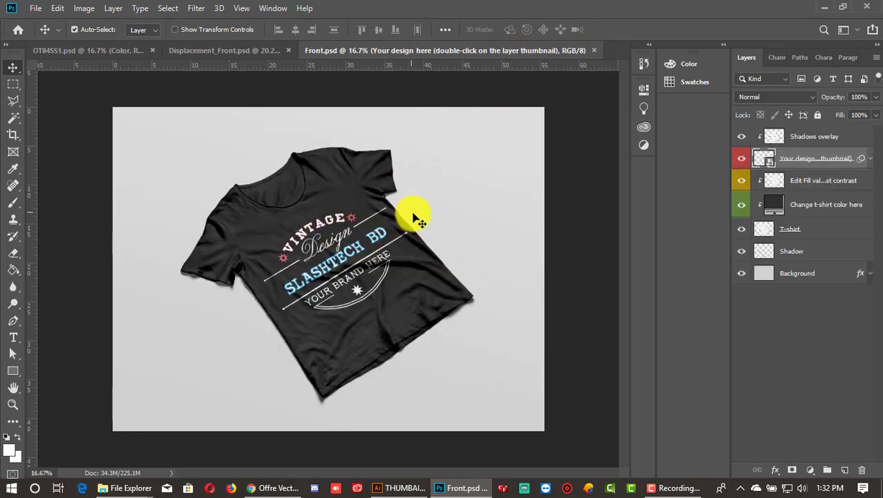
- Reopen the design smart object of Front.psd and nudge the 35382-[Converted] artwork slightly to the left
{"action": "double_click", "coordinate": [763, 158]}
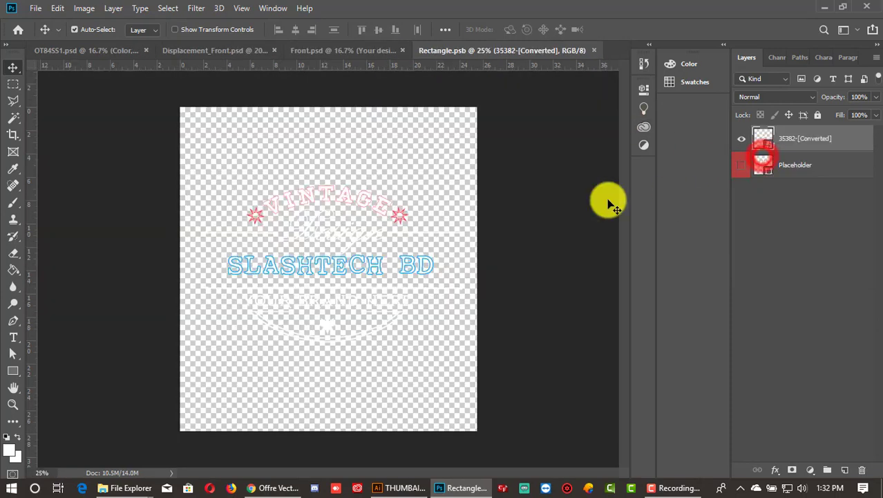
{"action": "left_click", "coordinate": [394, 217]}
{"action": "left_click", "coordinate": [836, 139]}
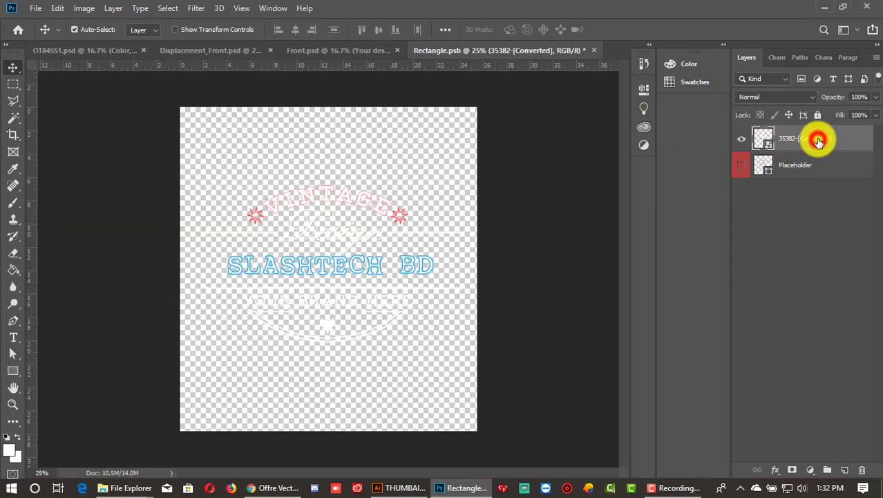
{"action": "key", "text": "shift+Left"}
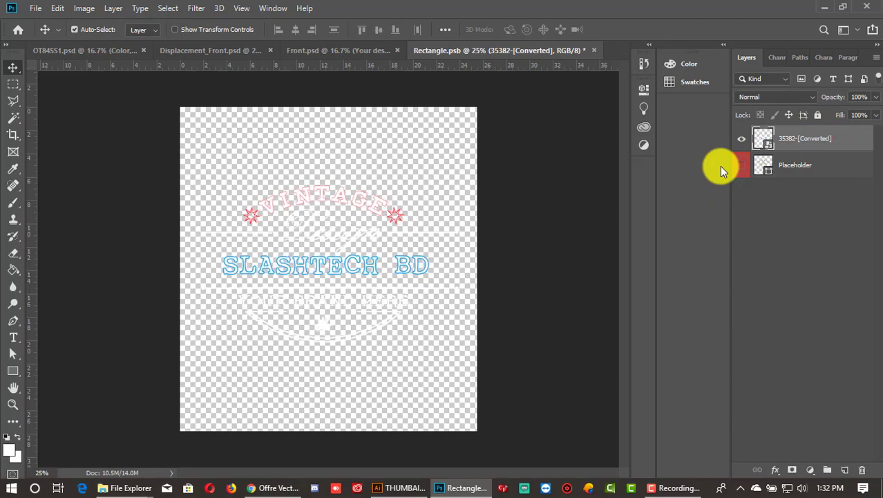
- Scale the 35382-[Converted] artwork proportionally about its centre to about 146%, and save and close Rectangle.psb
{"action": "key", "text": "ctrl+t"}
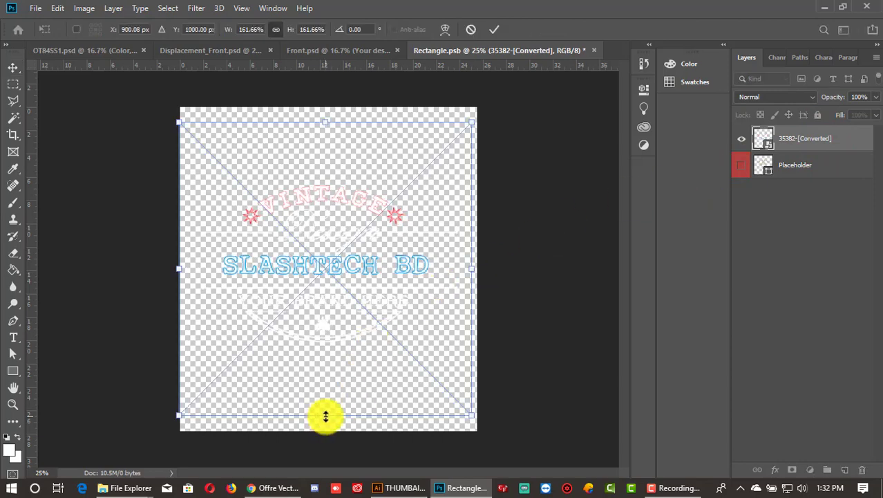
{"action": "left_click_drag", "start_coordinate": [325, 416], "coordinate": [325, 400]}
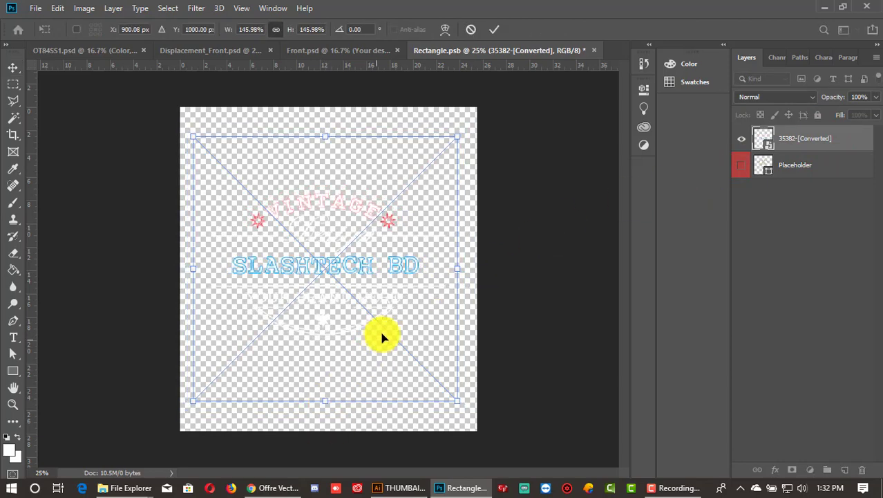
{"action": "left_click", "coordinate": [495, 29]}
{"action": "left_click", "coordinate": [593, 51]}
{"action": "left_click", "coordinate": [394, 188]}
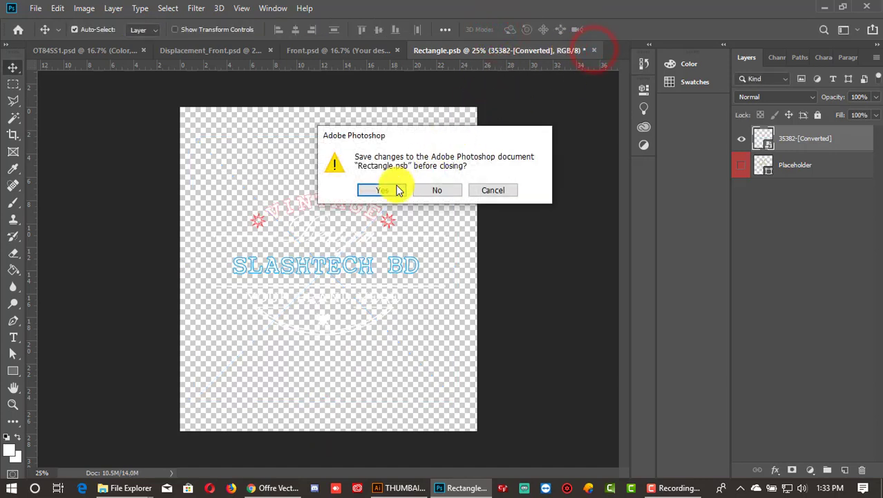
{"action": "left_click", "coordinate": [419, 191]}
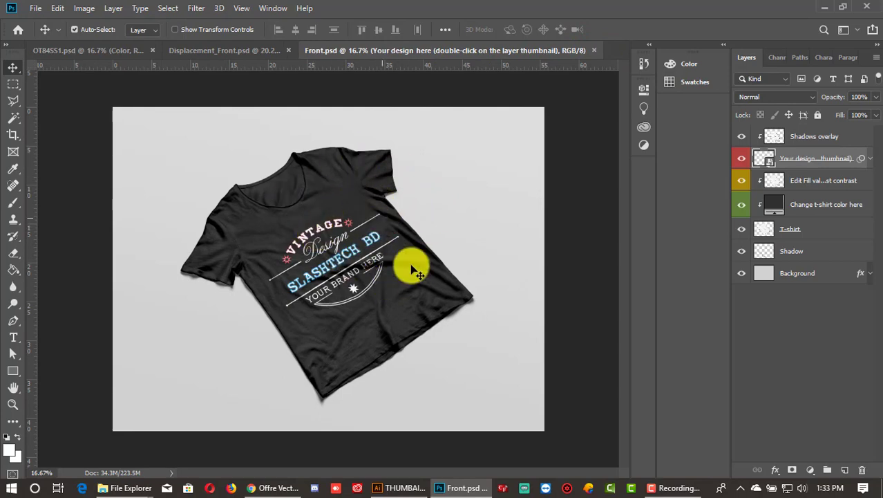
- Review the finished mockups in Displacement_Front.psd and OT84SS1.psd, and return to Front.psd
{"action": "left_click", "coordinate": [254, 50]}
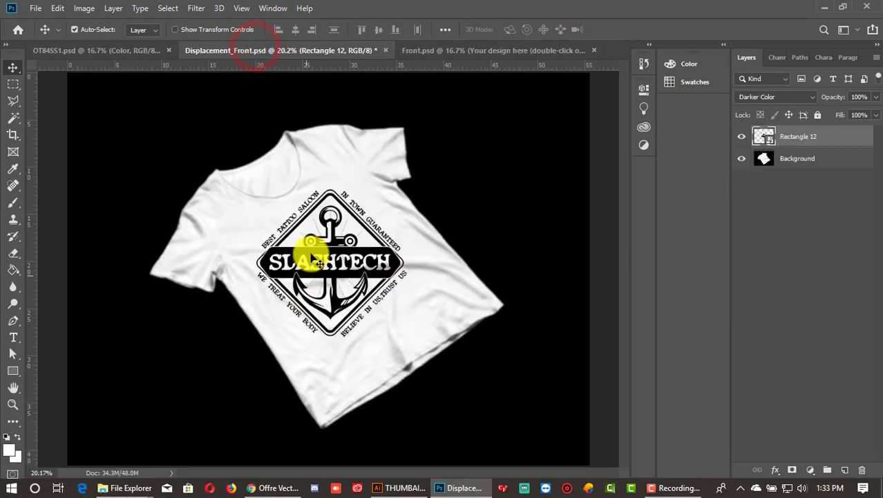
{"action": "left_click", "coordinate": [151, 48]}
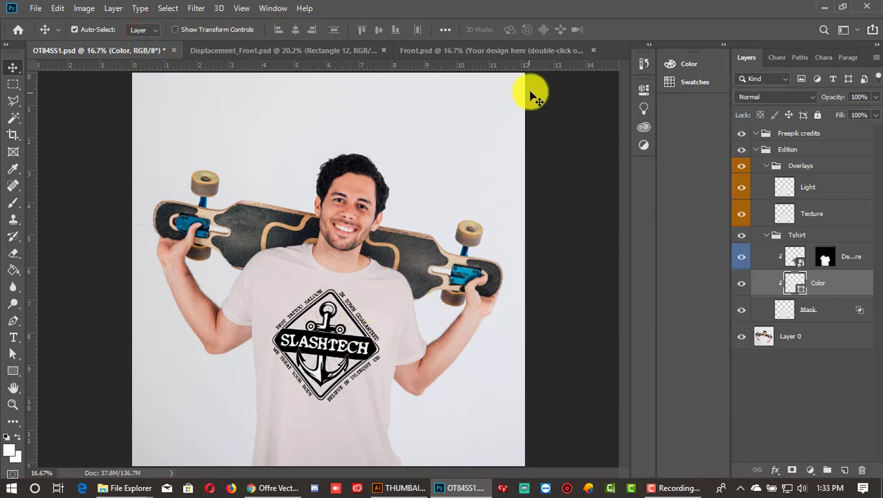
{"action": "left_click", "coordinate": [505, 52]}
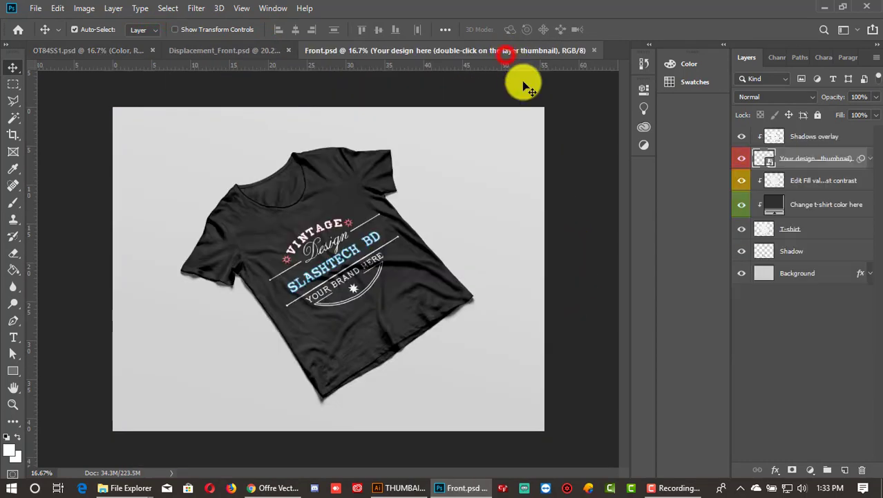